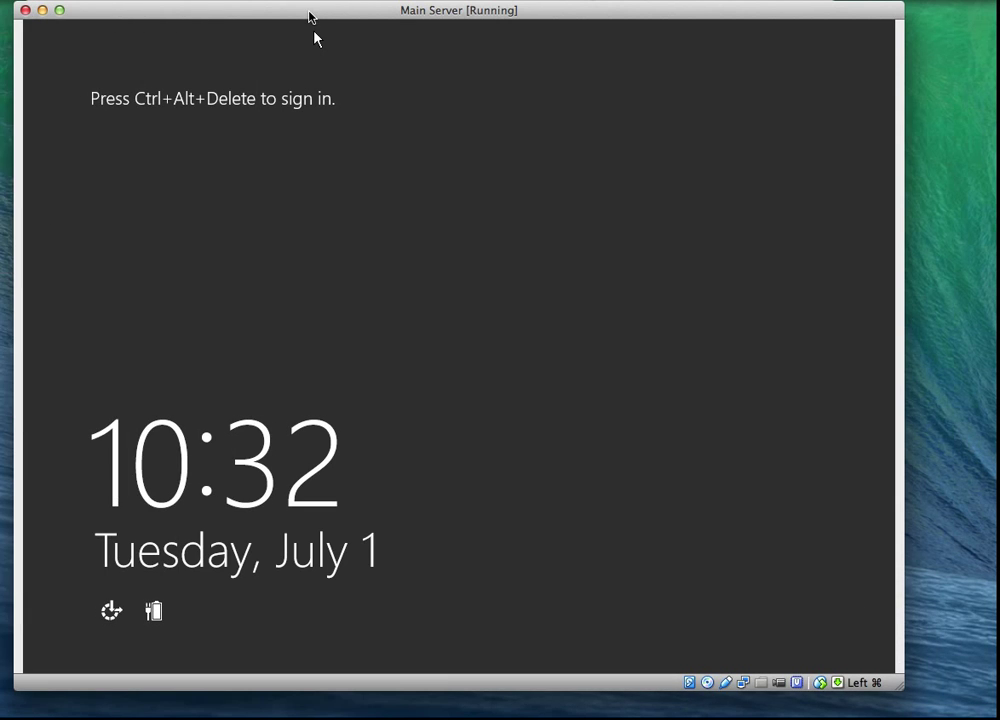
Step: Enlarge the VM window, send Ctrl-Alt-Del, and enter the Administrator password
left_click_drag(310, 17, 321, 17)
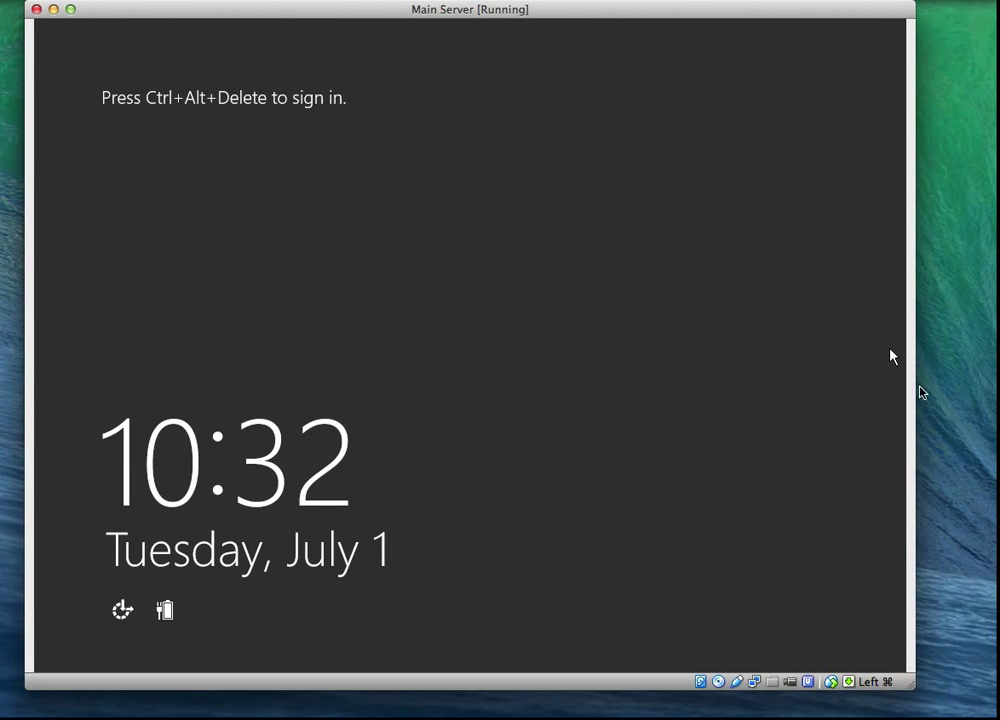
left_click_drag(915, 685, 921, 696)
left_click(165, 1)
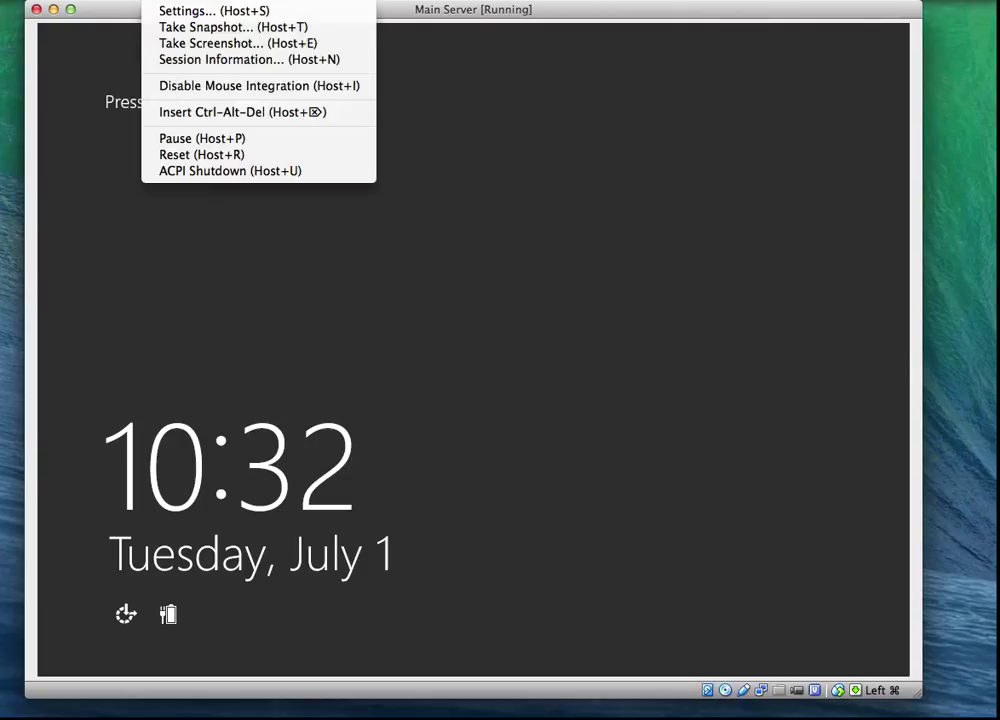
left_click(178, 113)
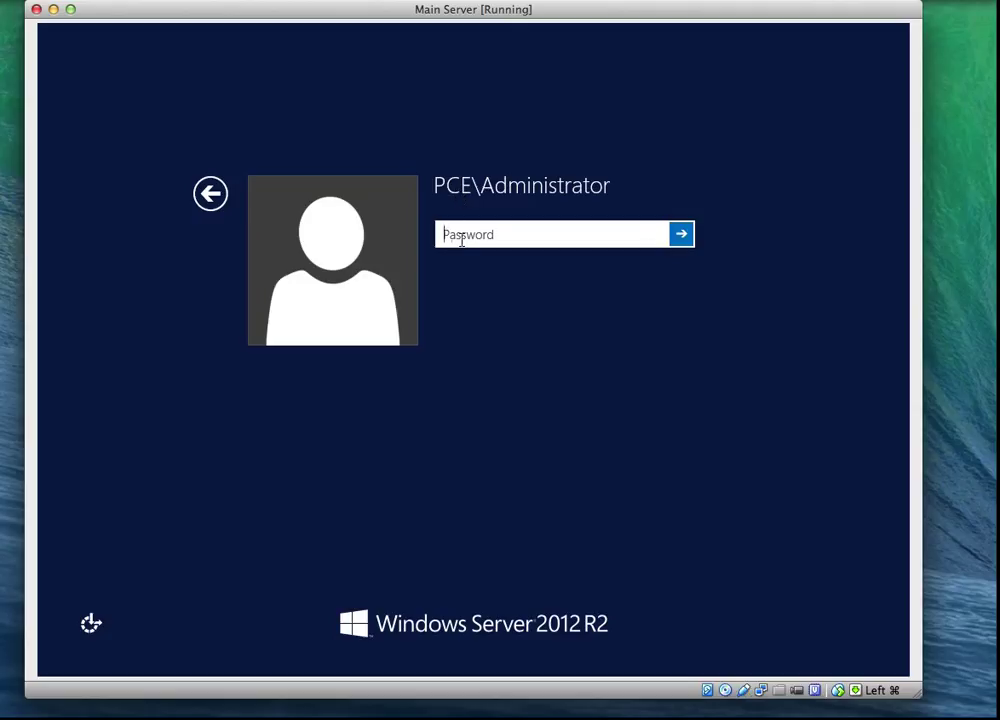
type("Password1")
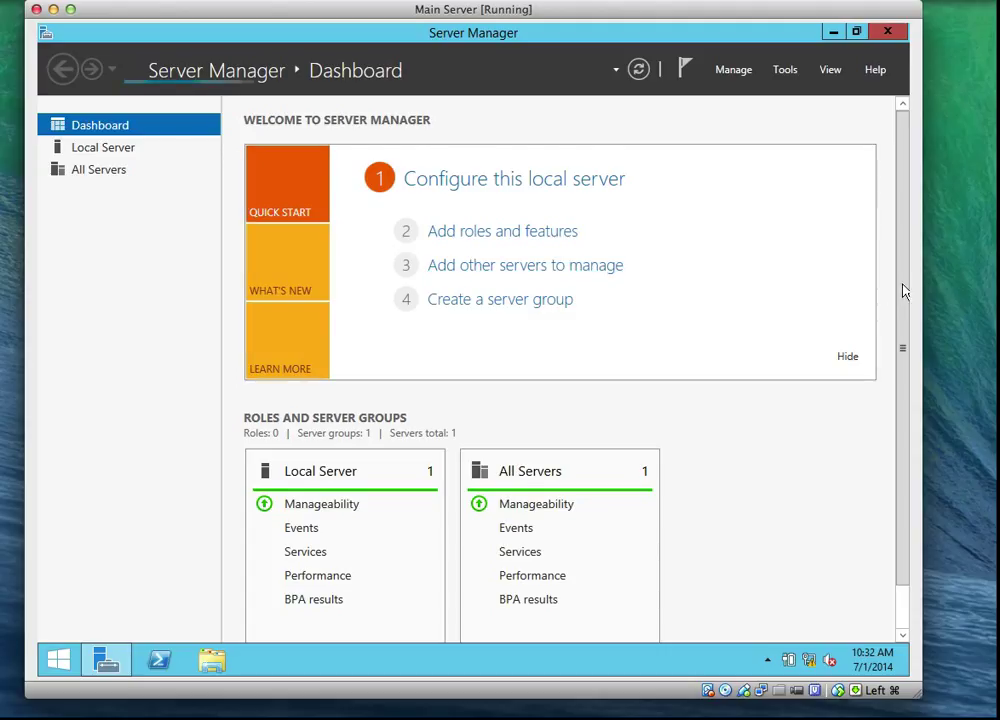
Step: Scroll the Server Manager Dashboard to review its roles and server tiles
left_click_drag(903, 302, 897, 256)
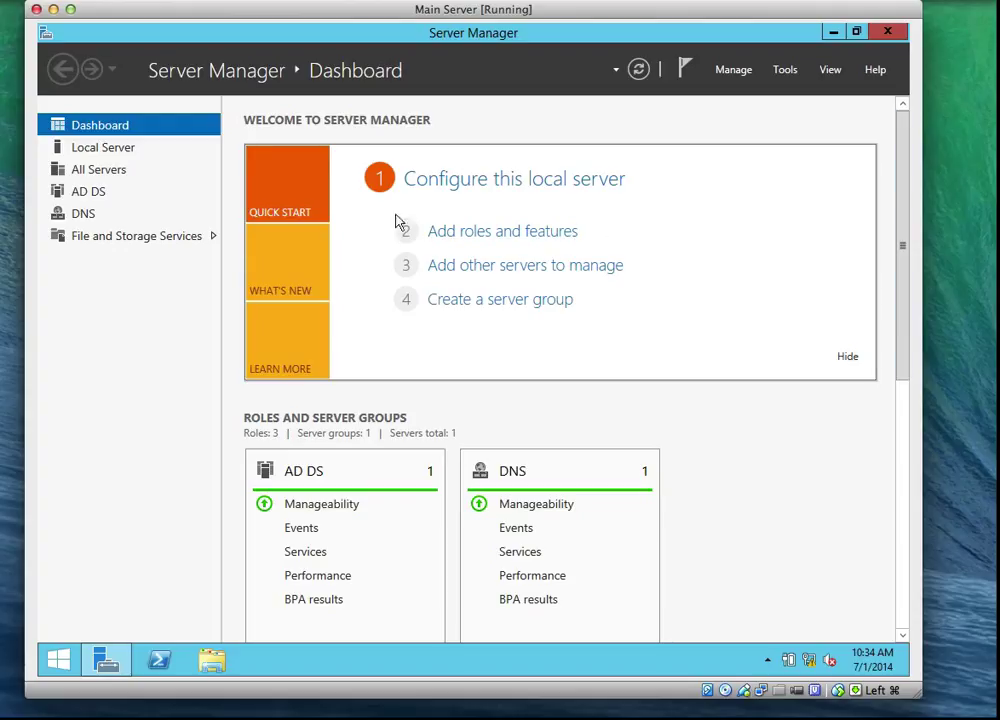
Step: From Local Server, open the IPv4 properties of the Main Server1 adapter
left_click(112, 150)
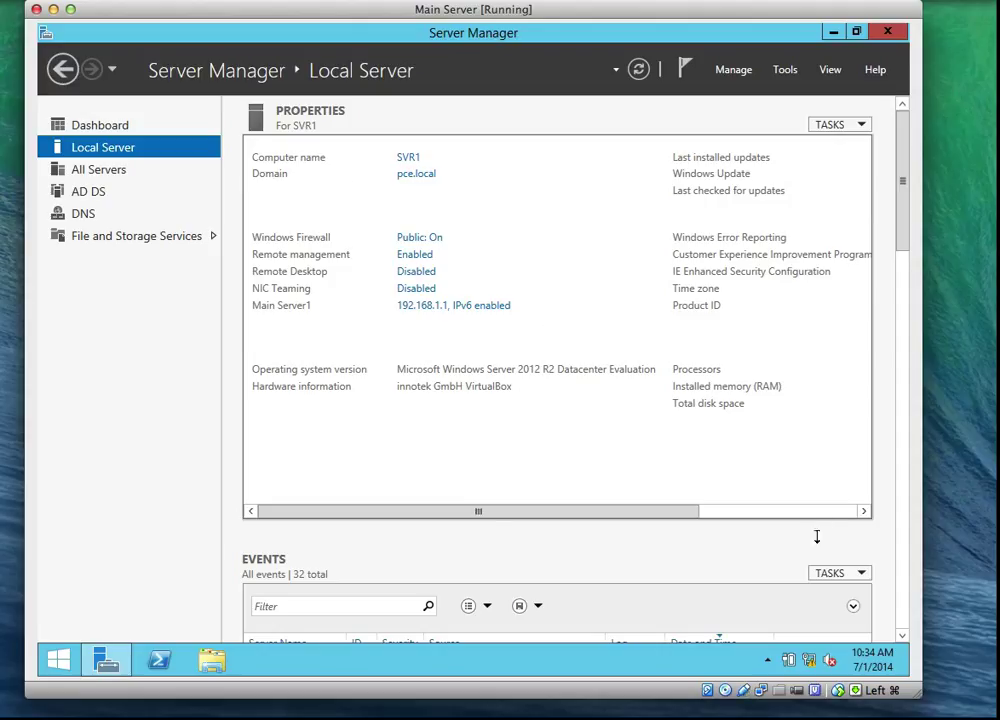
right_click(810, 662)
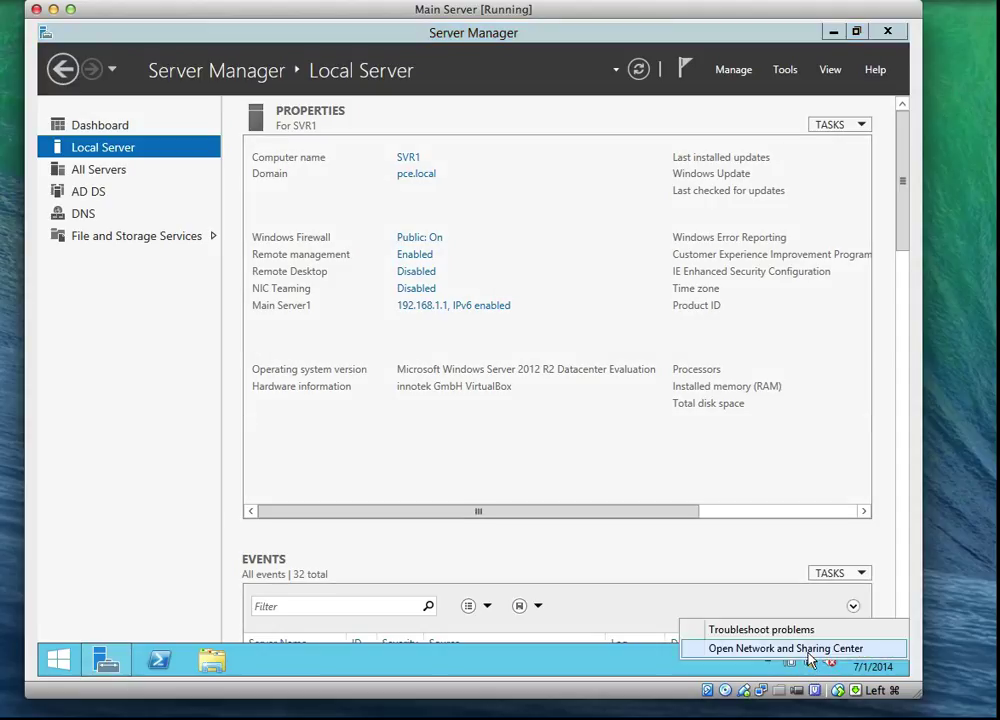
left_click(775, 650)
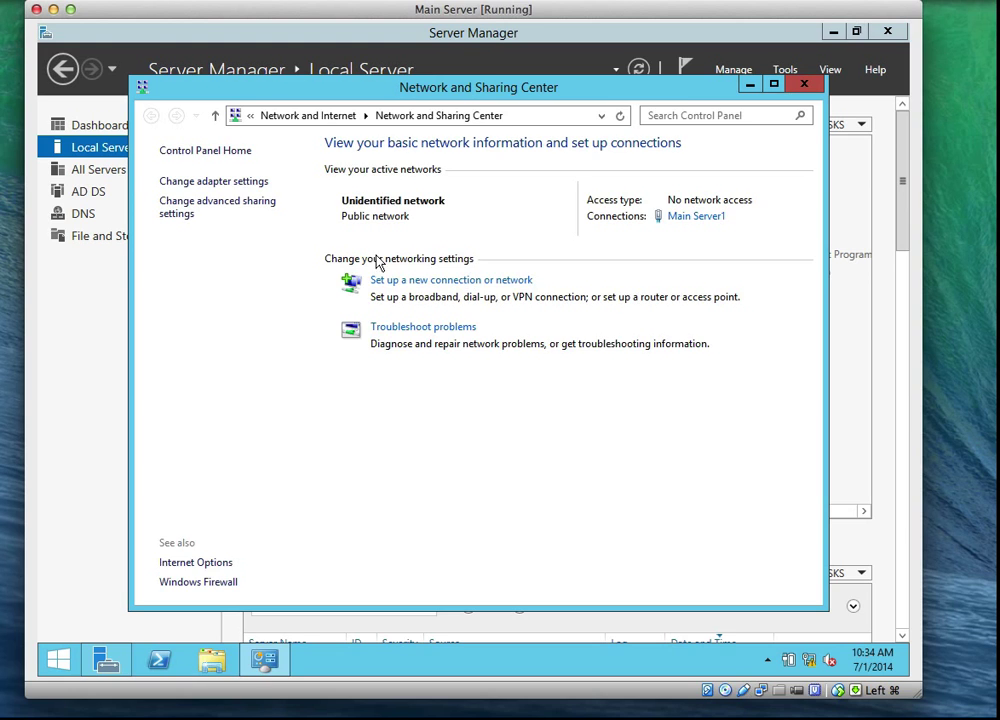
left_click(693, 217)
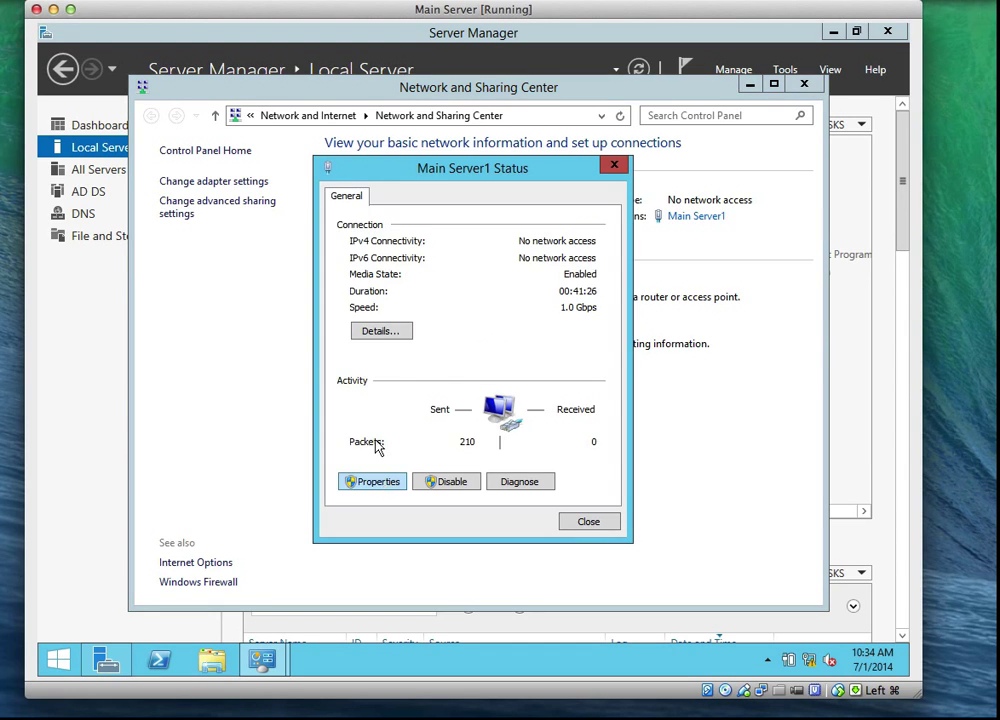
left_click(380, 484)
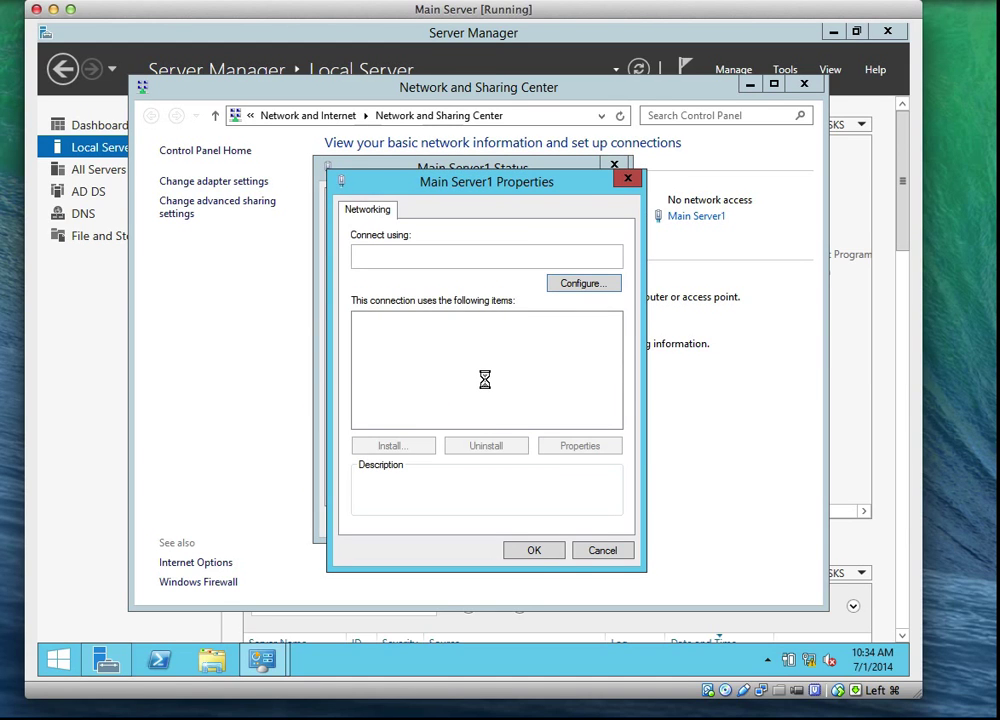
left_click(497, 422)
left_click(578, 445)
Step: Clear the preferred DNS server, accept the empty-DNS warning, and close all network windows
left_click(638, 505)
key("BackSpace")
key("BackSpace")
key("BackSpace")
key("BackSpace")
key("BackSpace")
key("BackSpace")
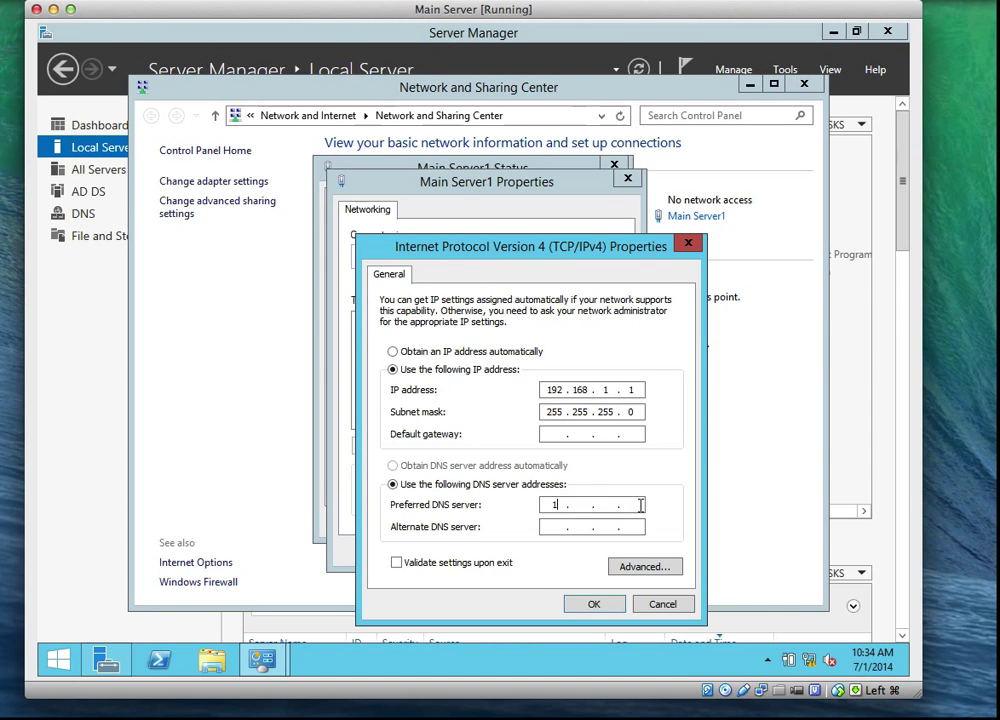
left_click(593, 604)
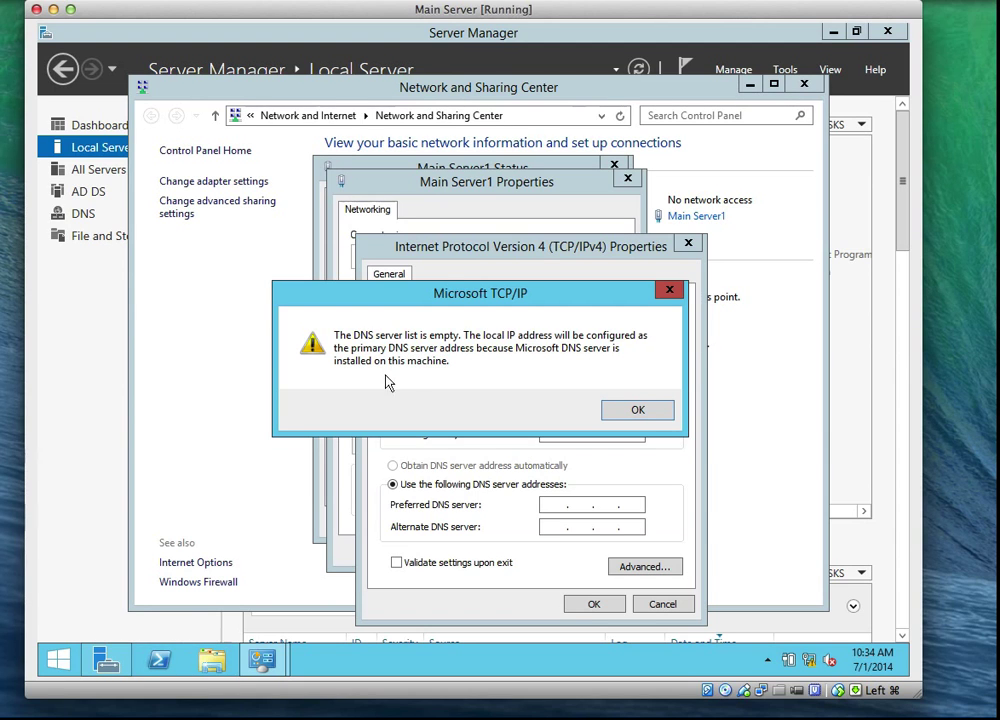
left_click(664, 411)
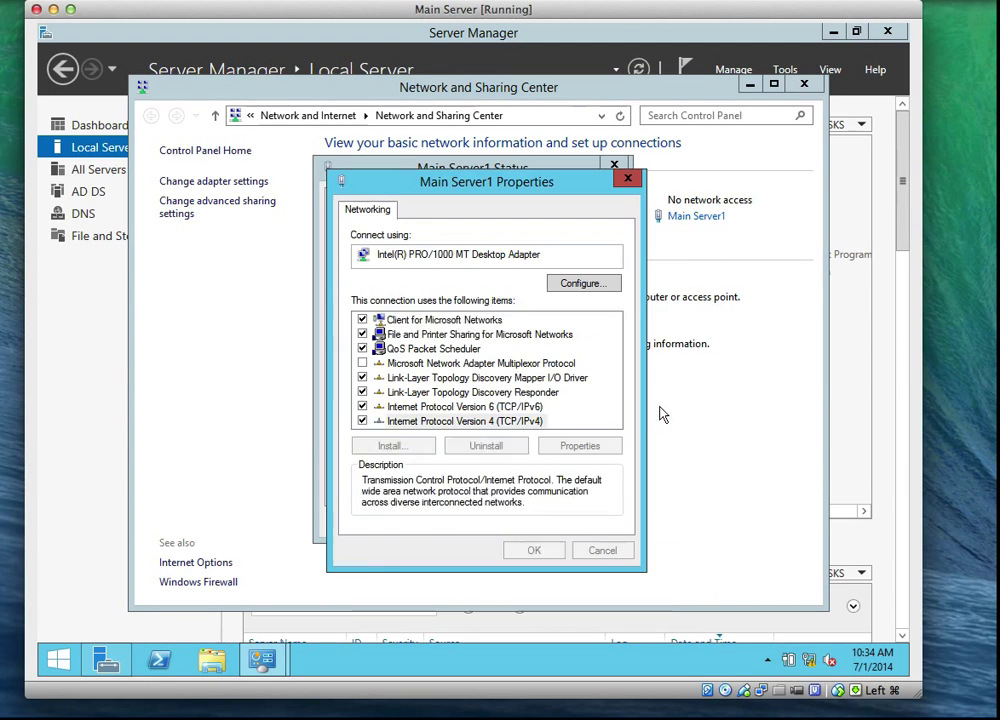
left_click(533, 550)
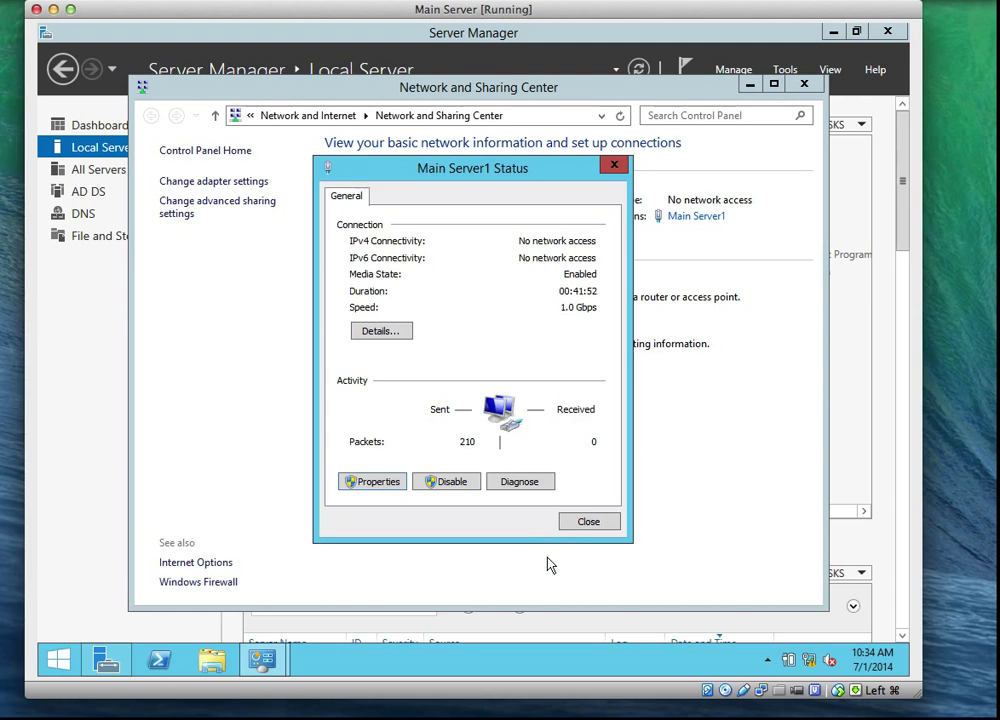
left_click(584, 521)
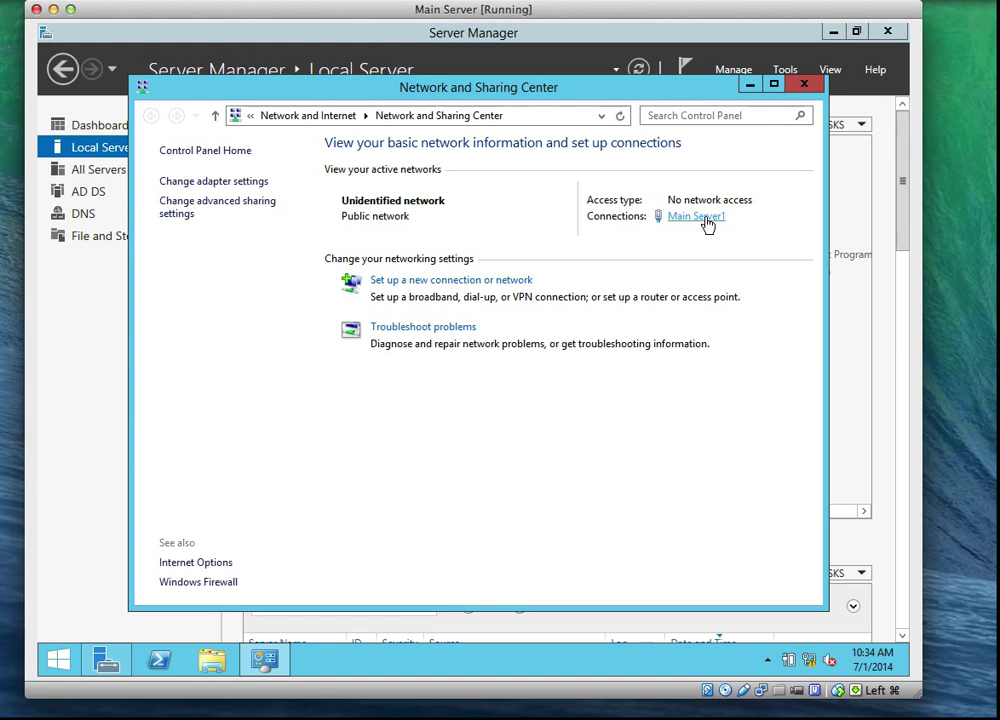
left_click(803, 84)
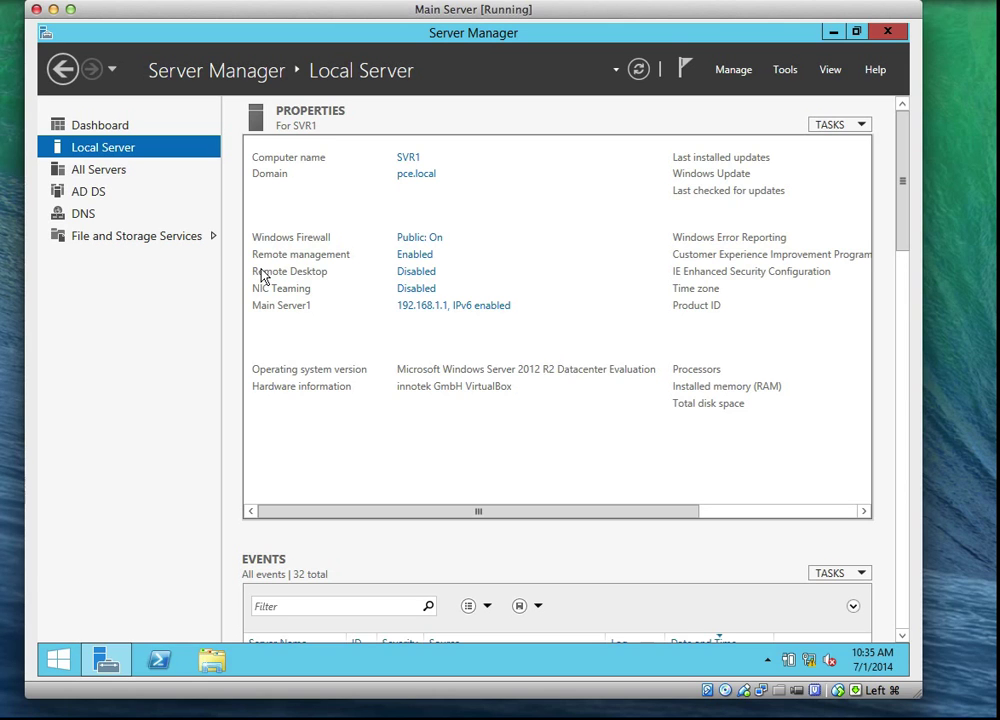
Step: View the AD DS role page, then the DNS role page for SVR1
left_click(90, 195)
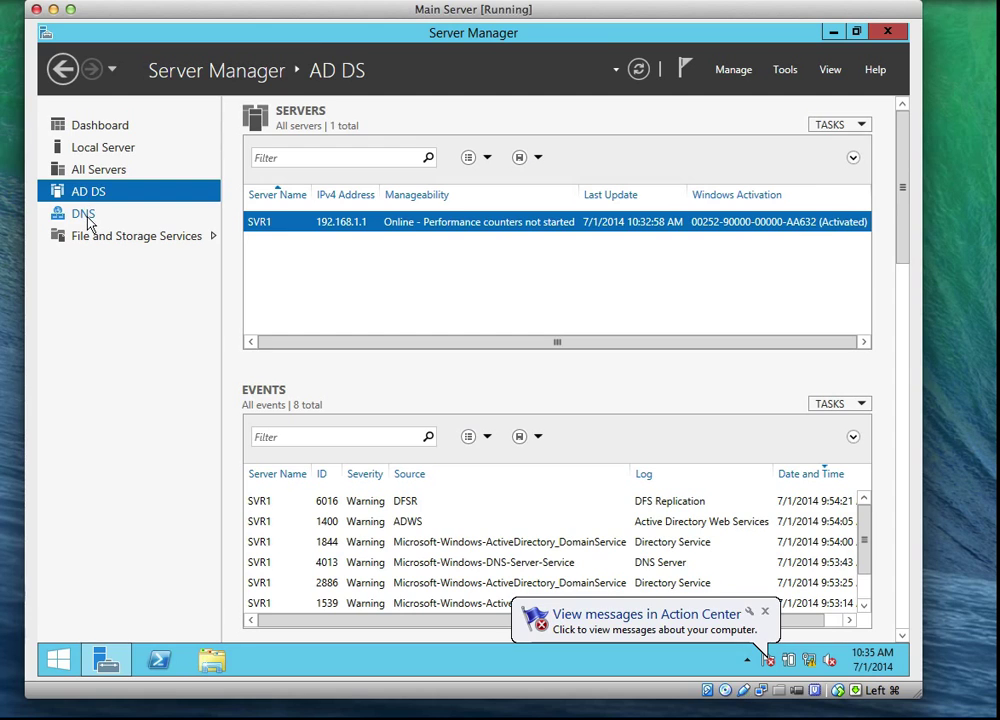
left_click(88, 216)
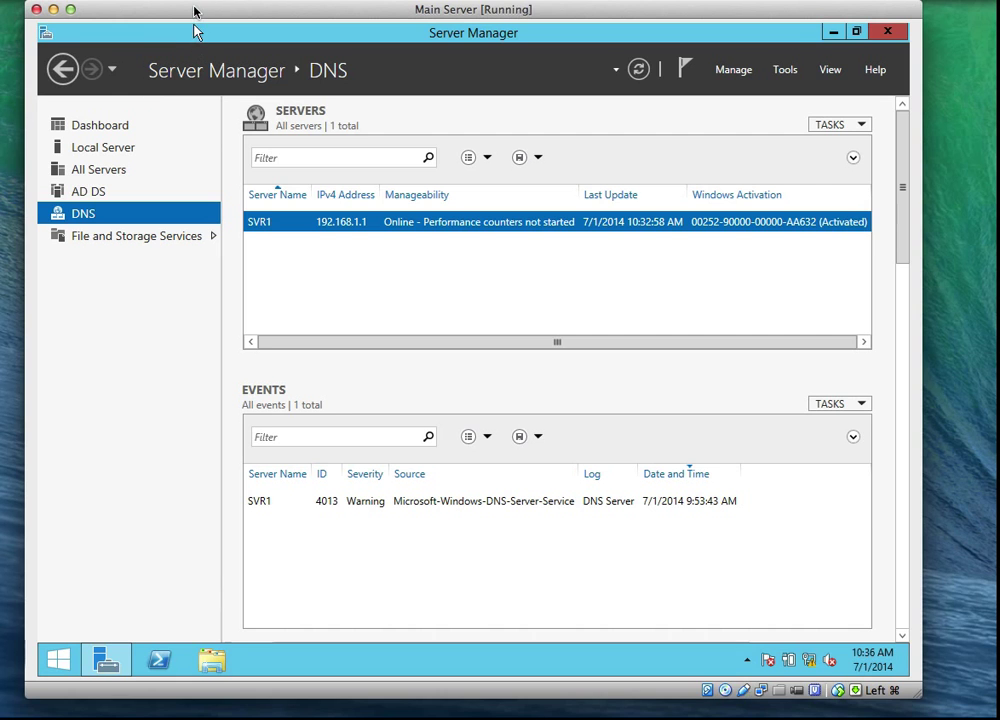
mouse_move(194, 14)
left_mouse_down()
mouse_move(315, 9)
mouse_move(208, 9)
mouse_move(197, 28)
left_mouse_up()
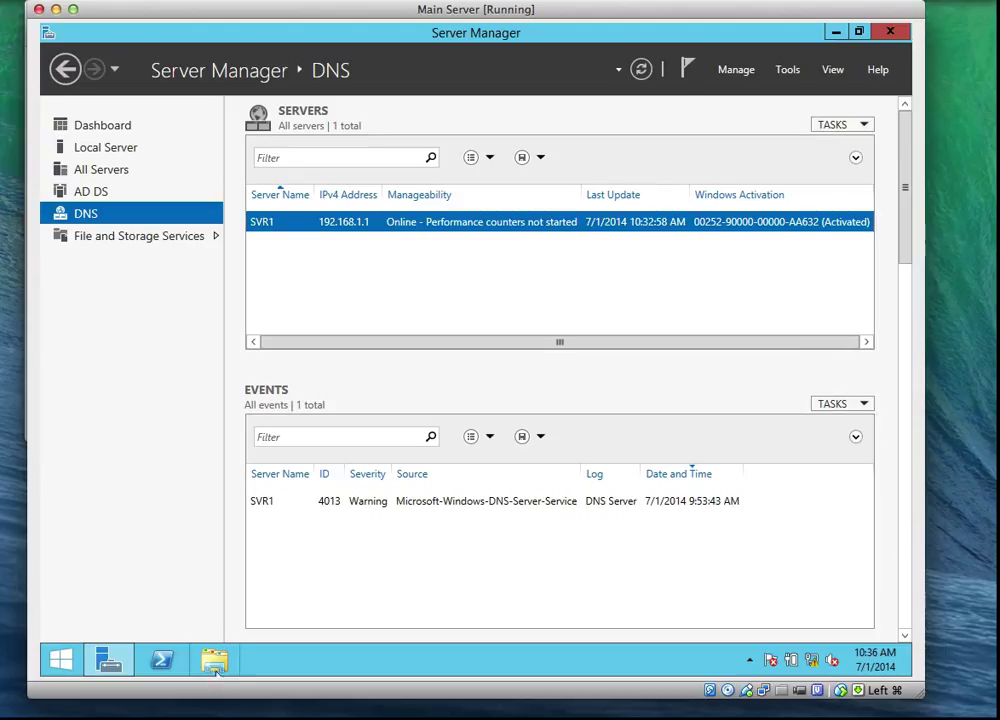
key("super+e")
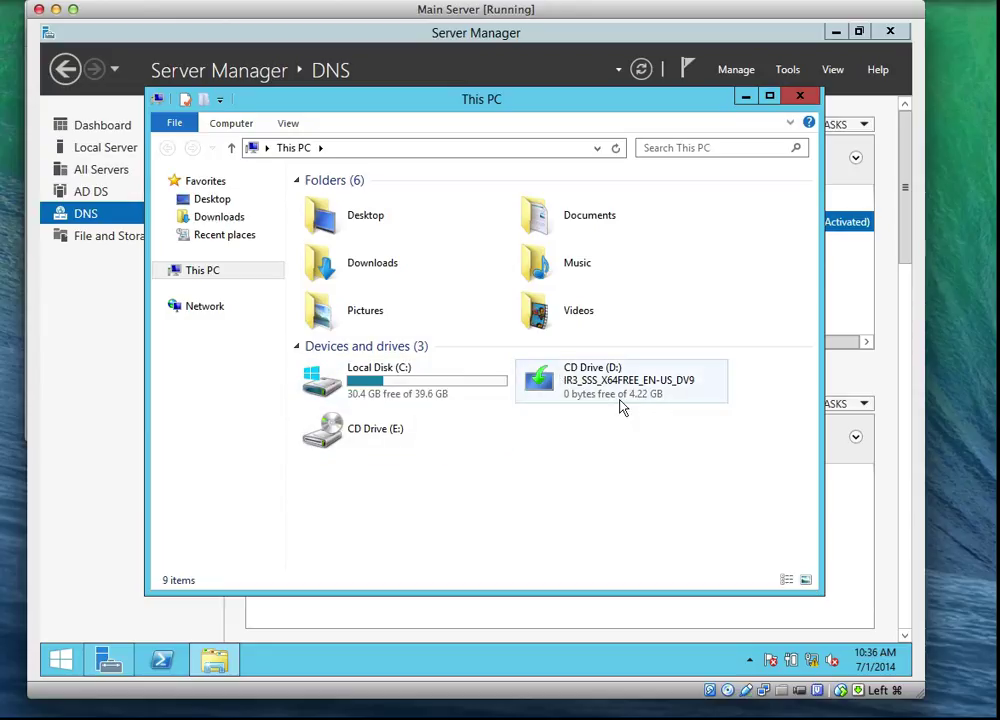
mouse_move(620, 406)
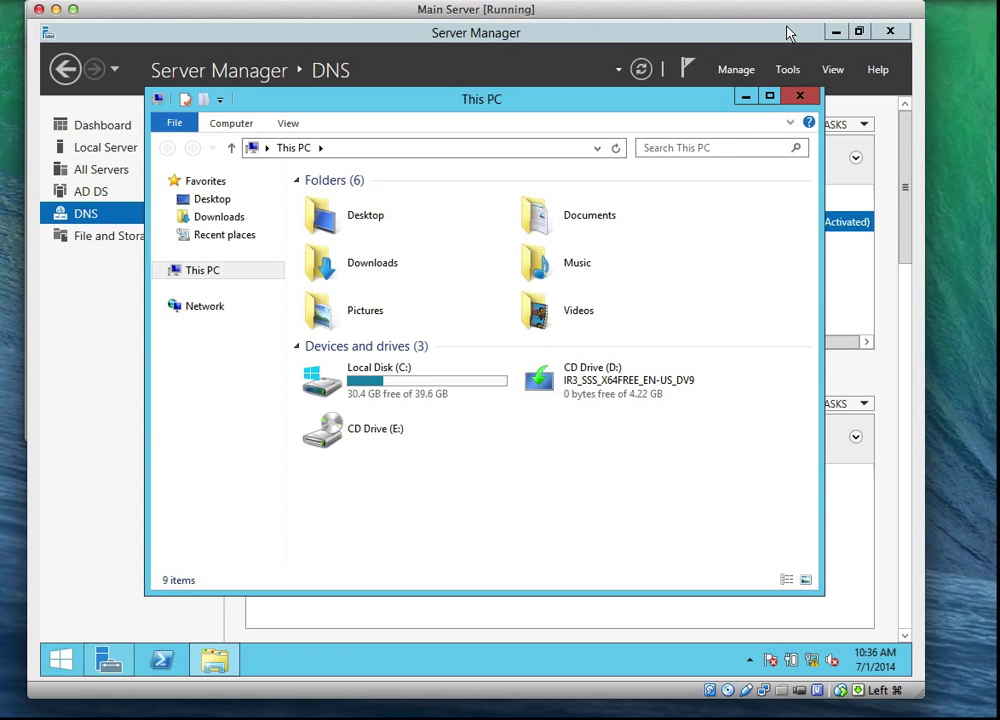
left_click(738, 6)
left_click(752, 43)
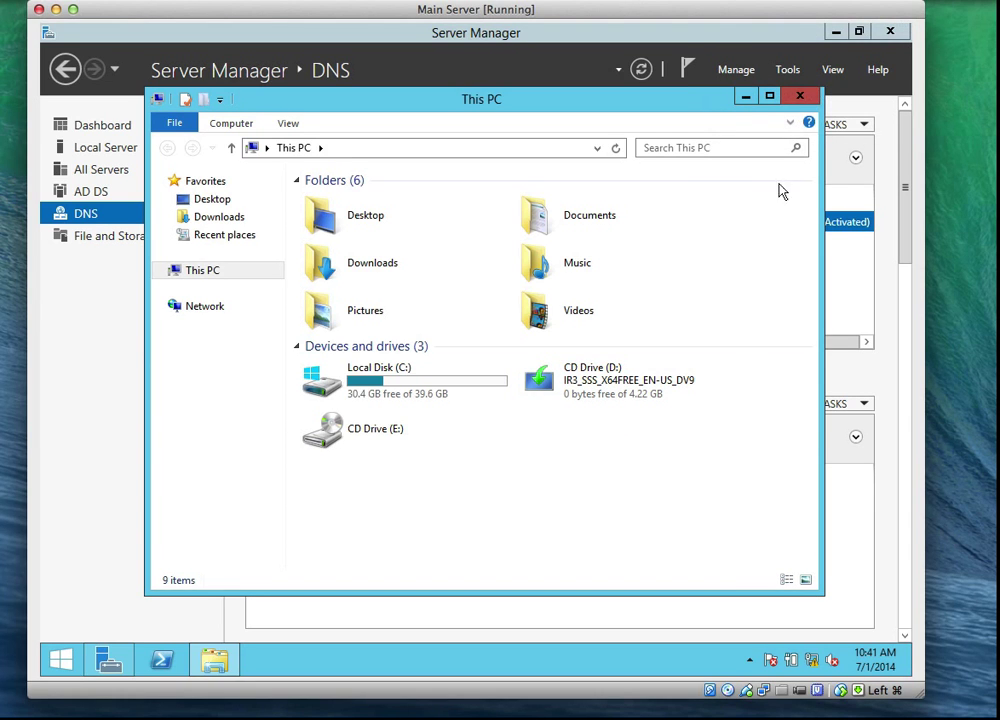
left_click(802, 98)
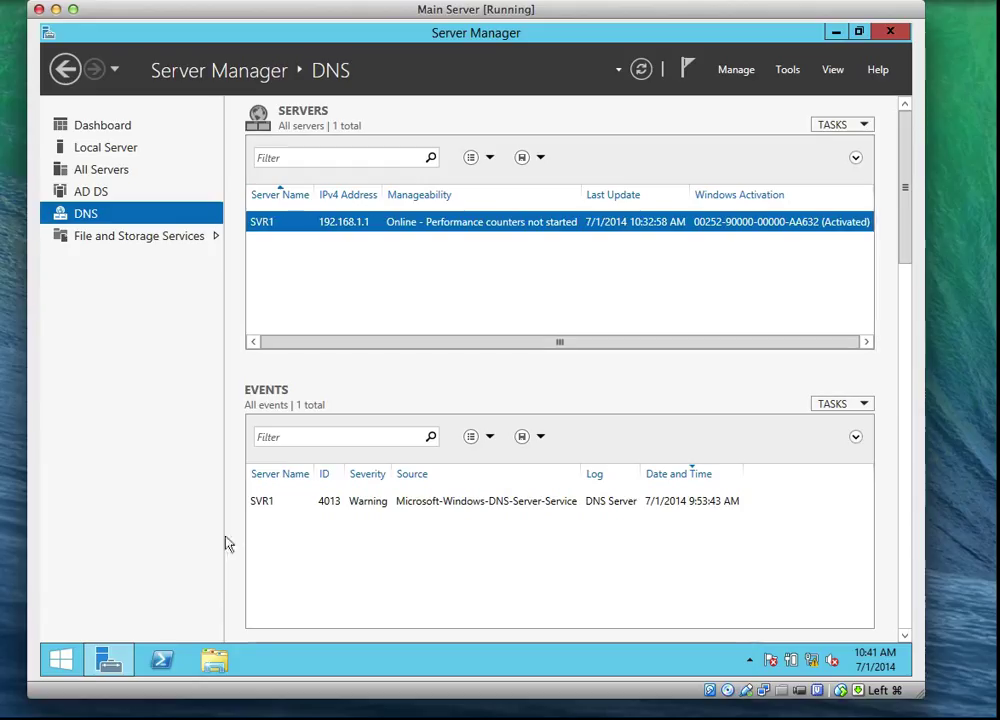
left_click(111, 664)
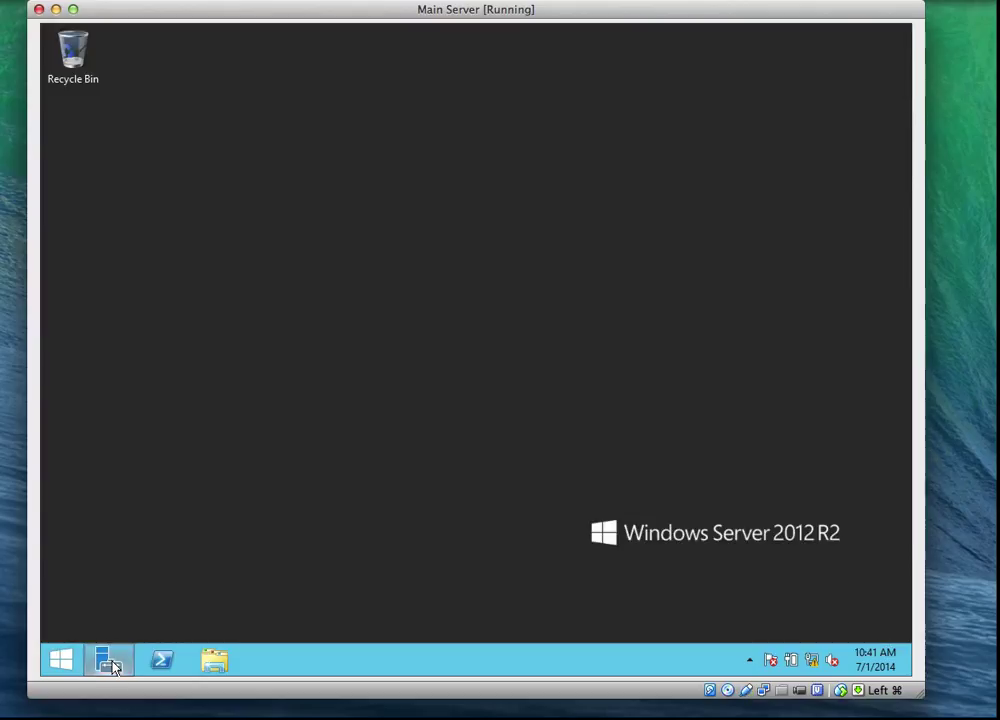
left_click(112, 666)
left_click(112, 667)
left_click(112, 667)
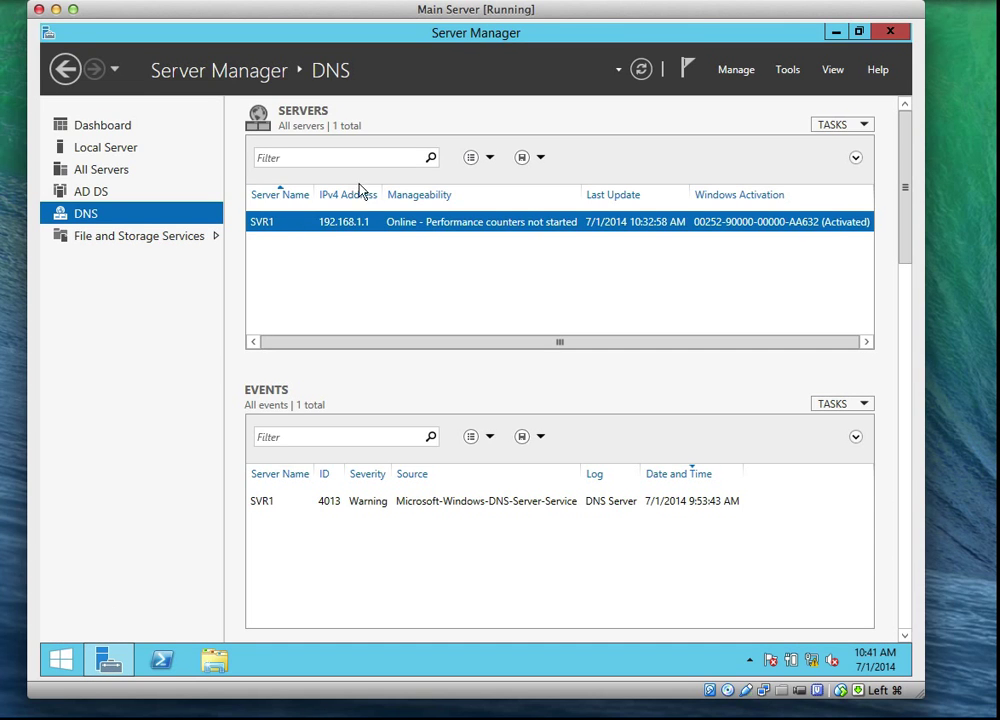
left_click(790, 70)
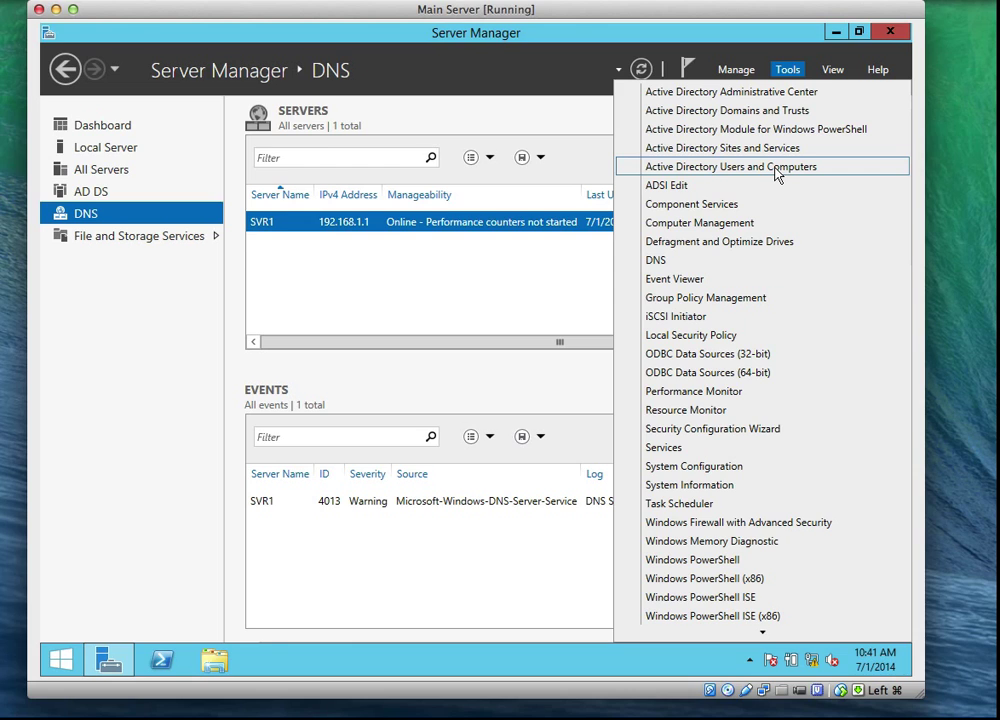
left_click(500, 302)
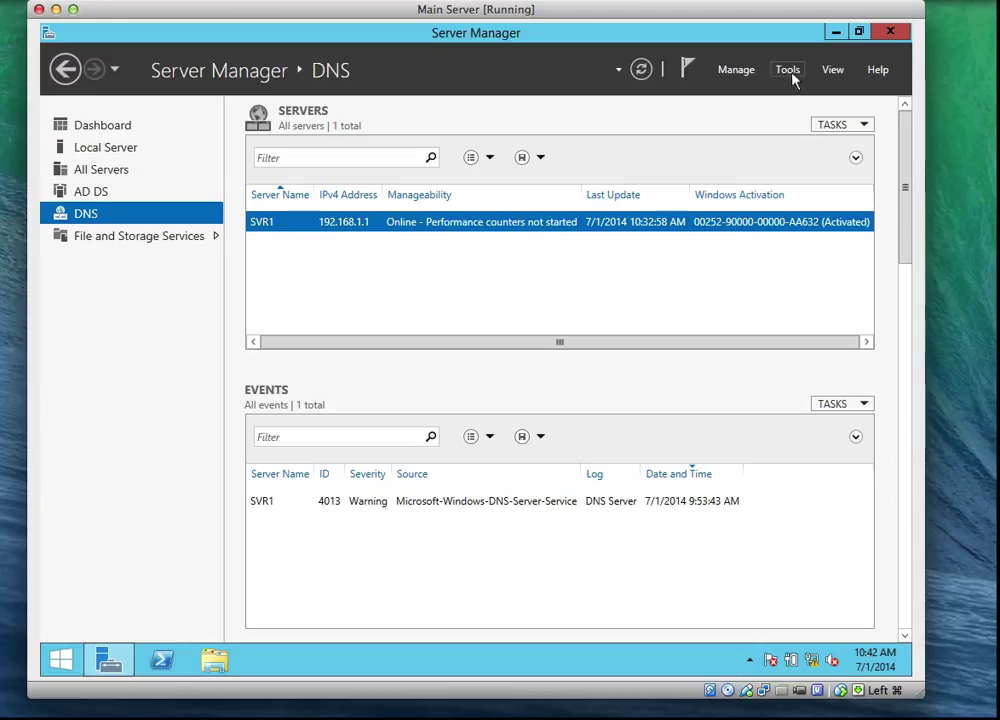
Step: Start Add Roles and Features with role-based installation targeting SVR1.pce.local
left_click(97, 130)
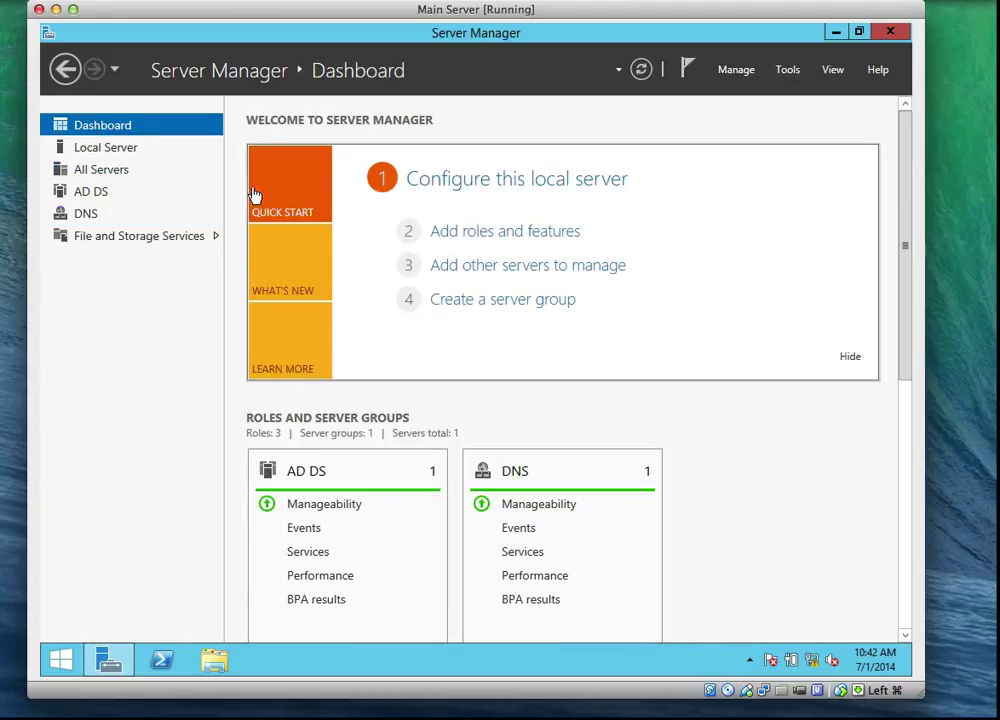
left_click(509, 236)
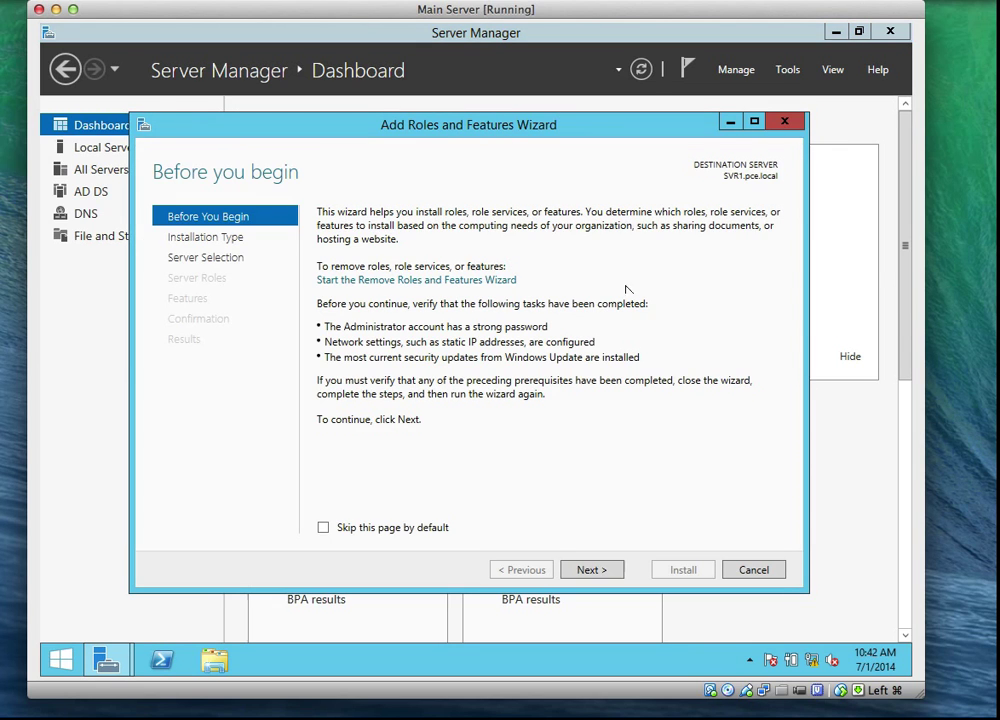
left_click(613, 570)
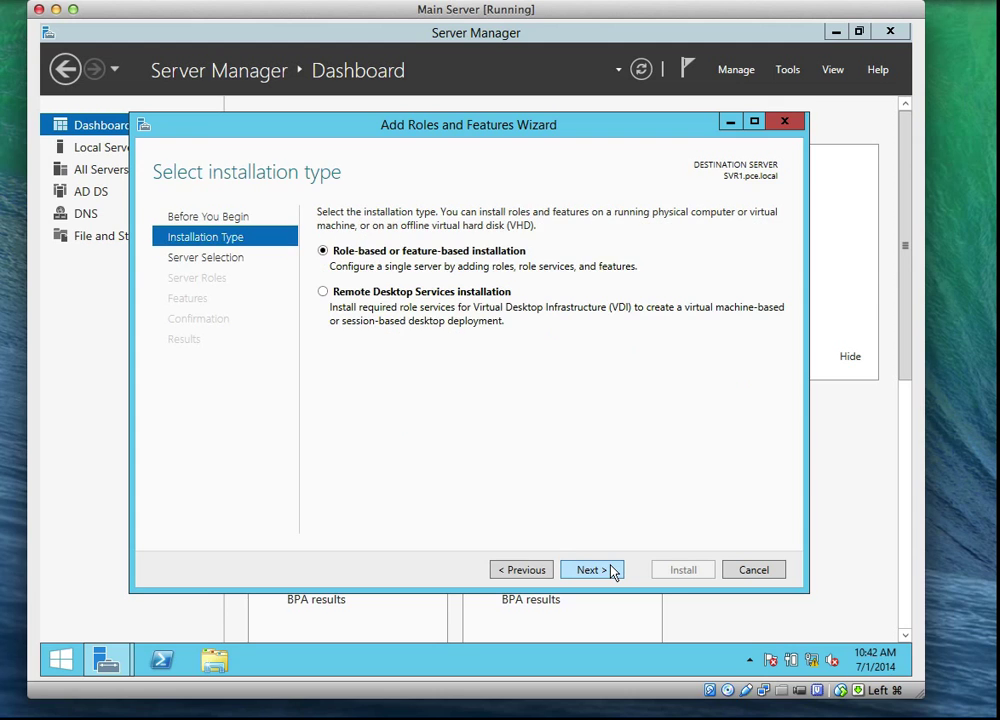
left_click(591, 570)
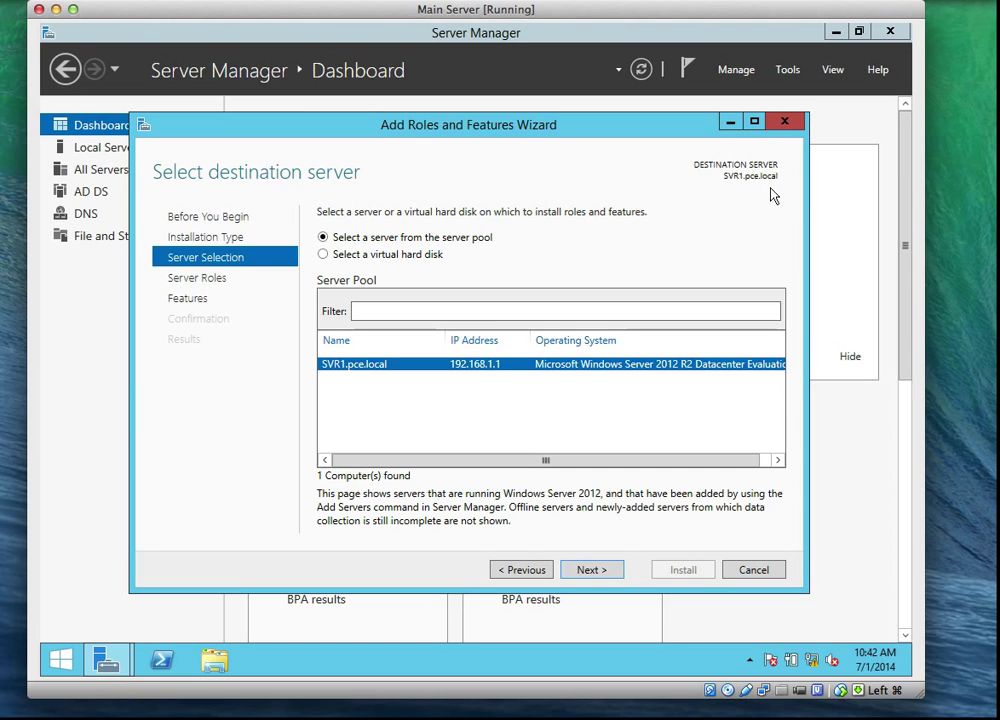
left_click(588, 568)
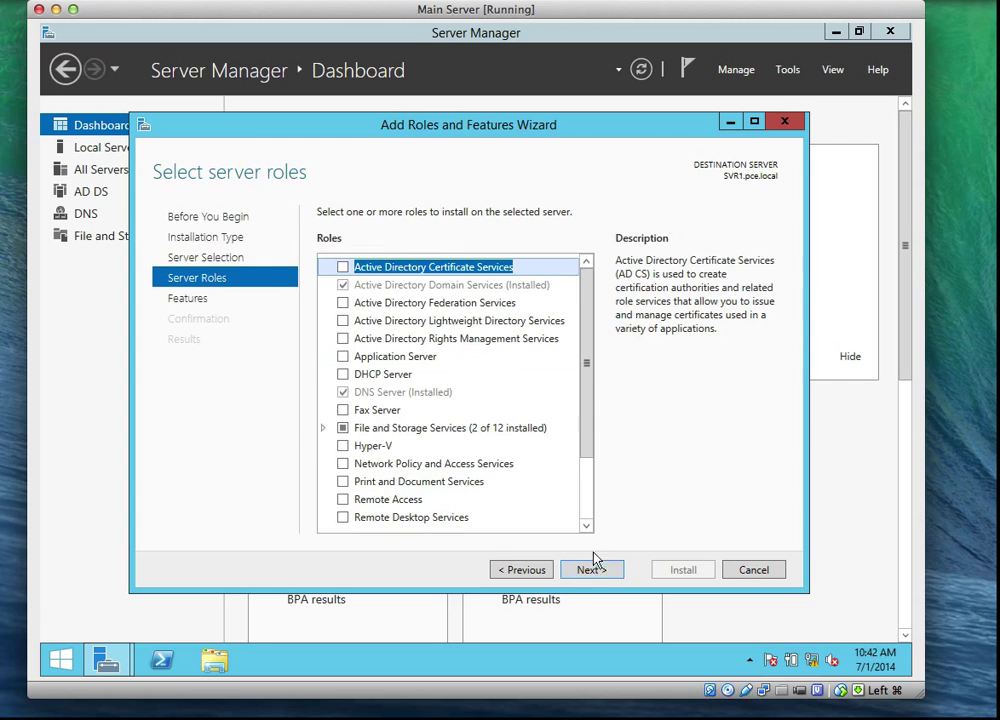
Step: Tick DHCP Server and accept its required DHCP Server Tools feature
left_click(343, 374)
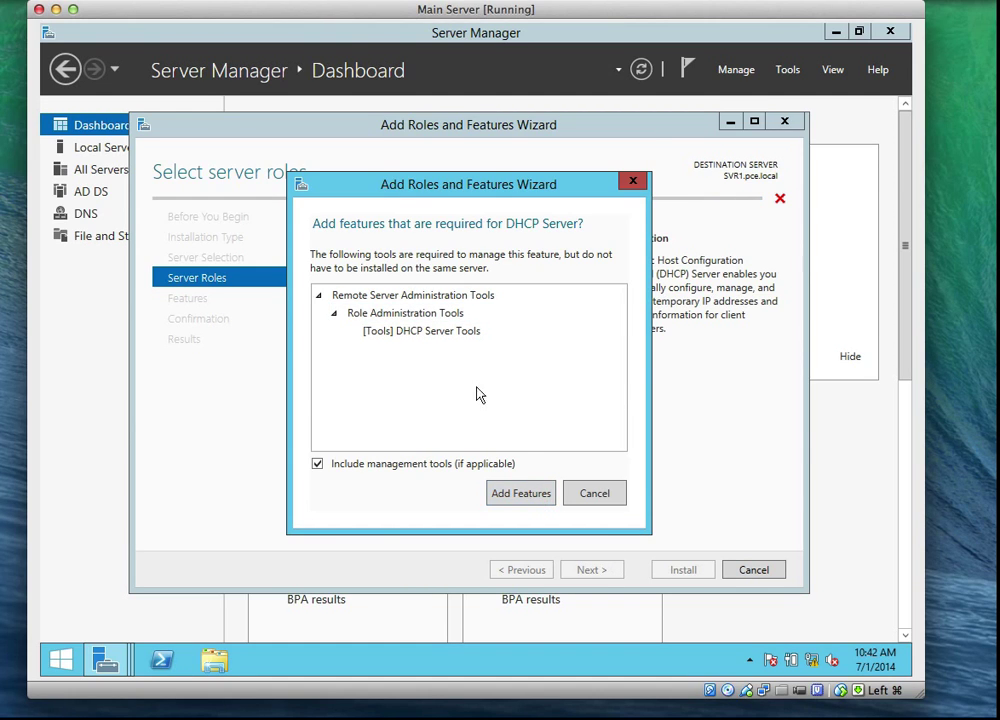
left_click(527, 497)
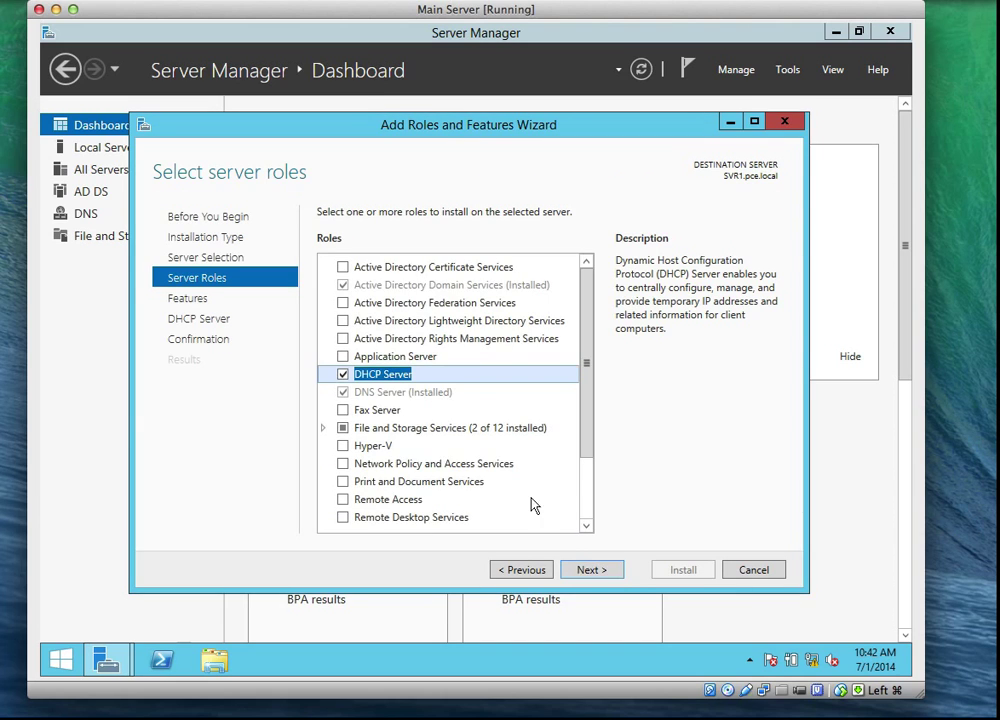
Step: Advance to the confirmation page and allow the server to restart automatically
left_click(598, 579)
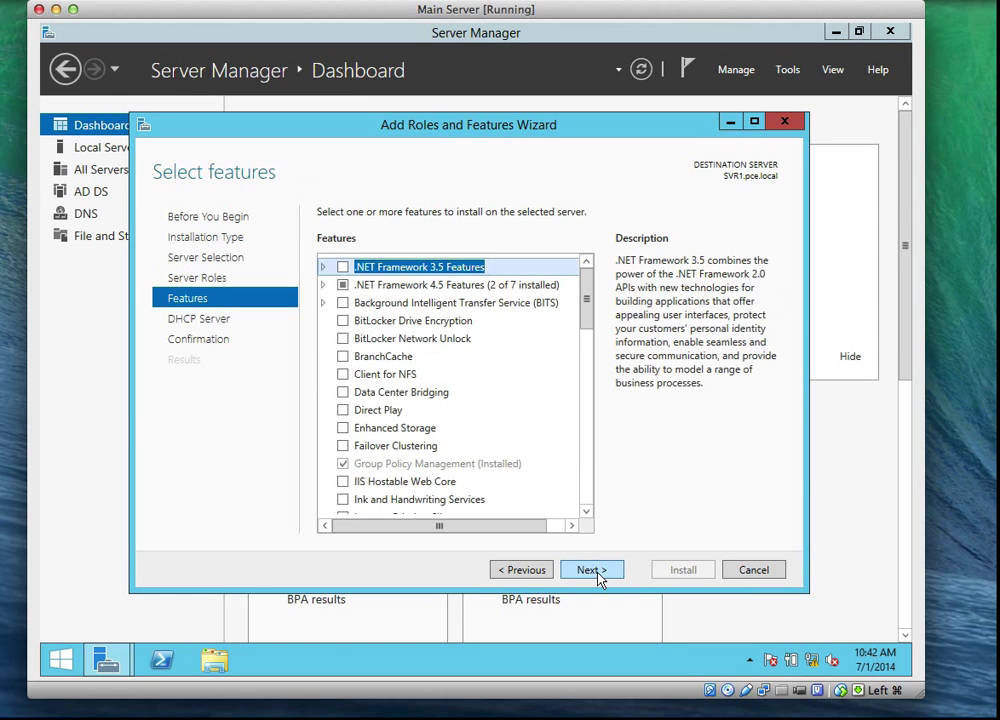
left_click(598, 570)
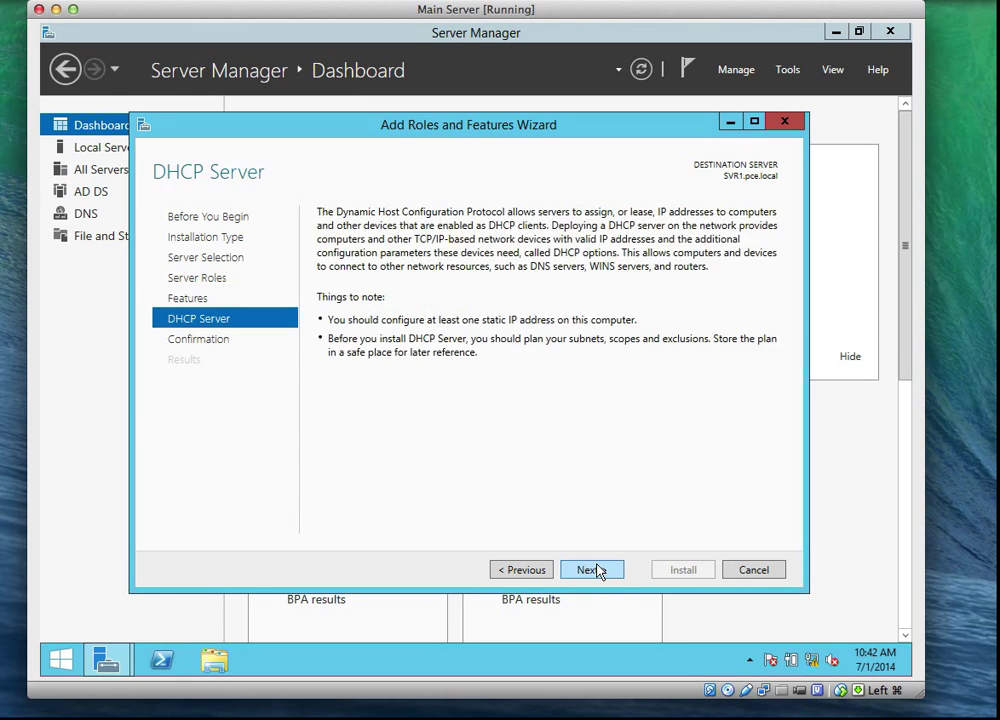
left_click(608, 569)
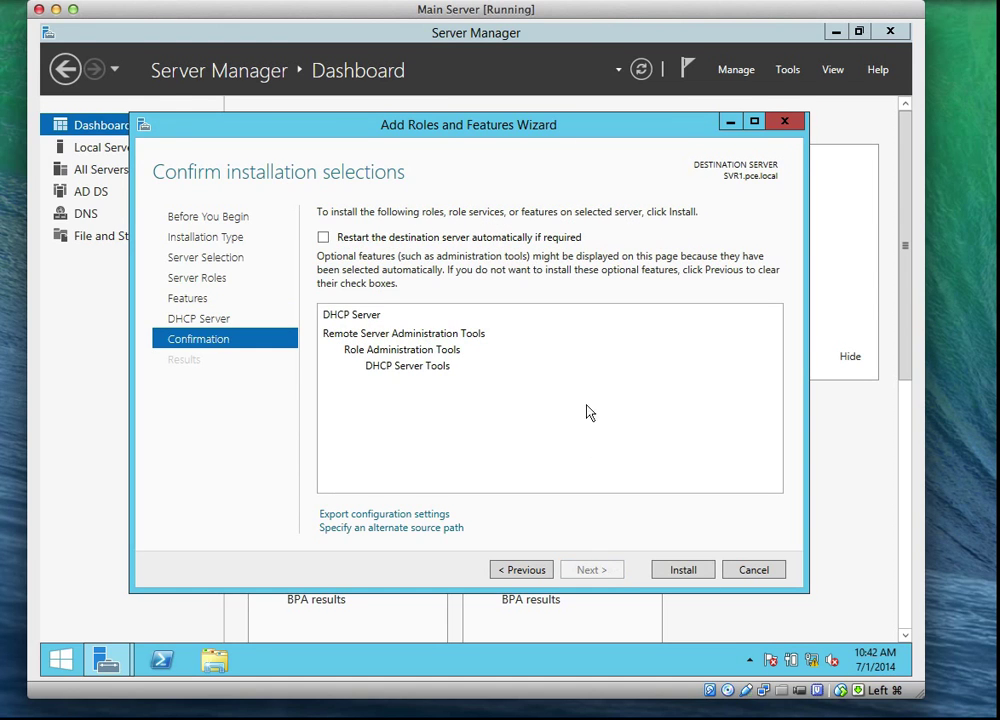
left_click(323, 237)
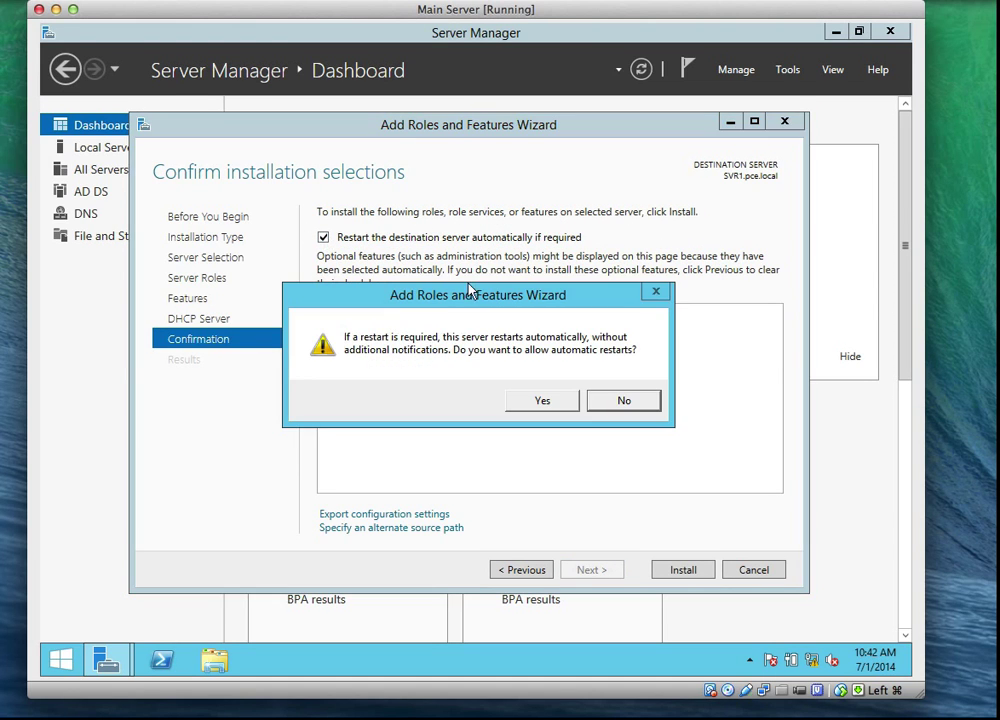
left_click(546, 398)
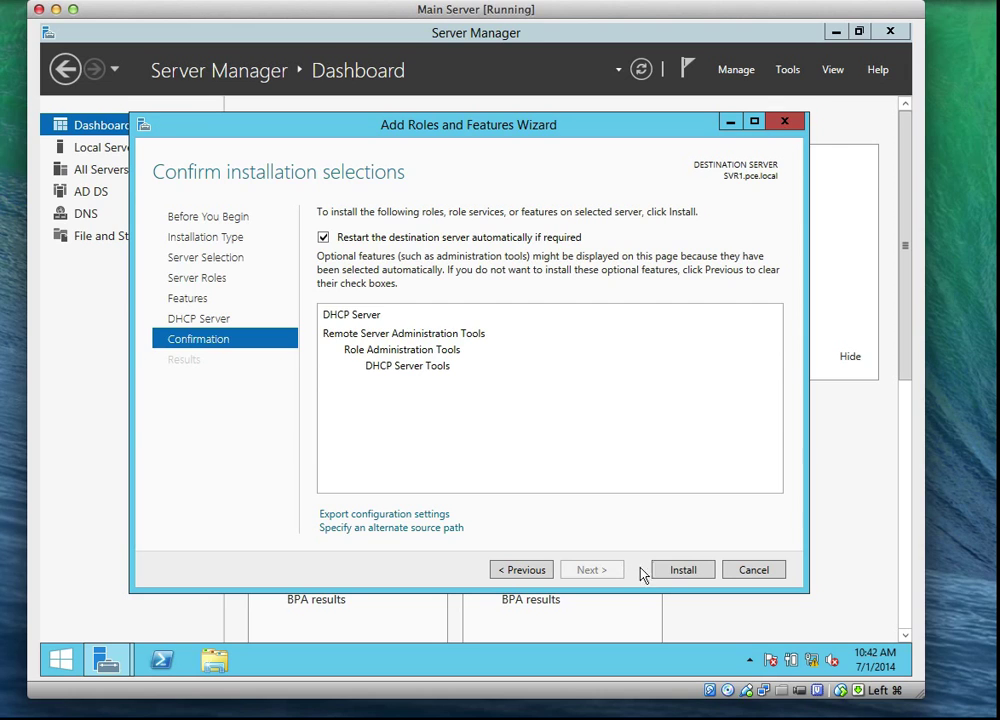
Step: Install DHCP Server, wait for it to succeed, and close the wizard
left_click(683, 570)
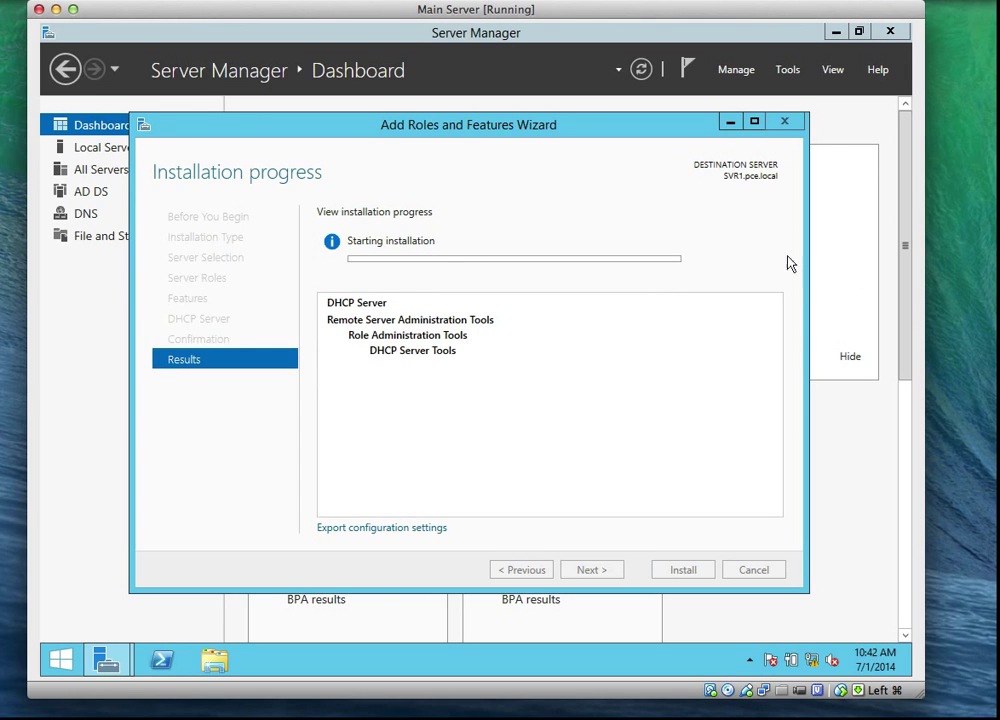
left_click(770, 2)
left_click(748, 42)
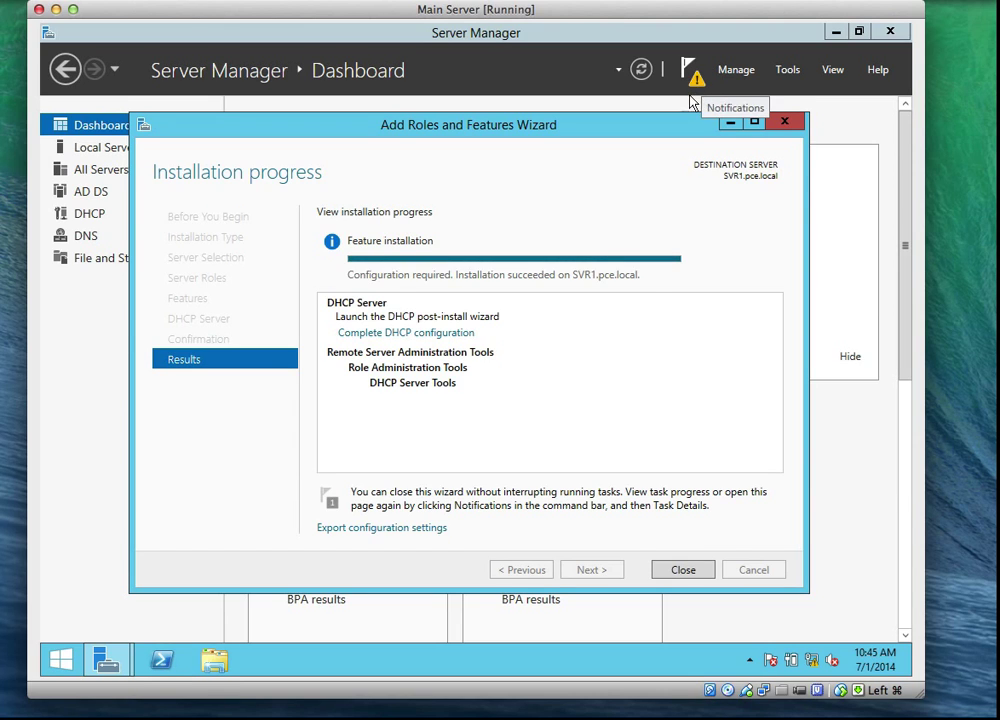
mouse_move(330, 705)
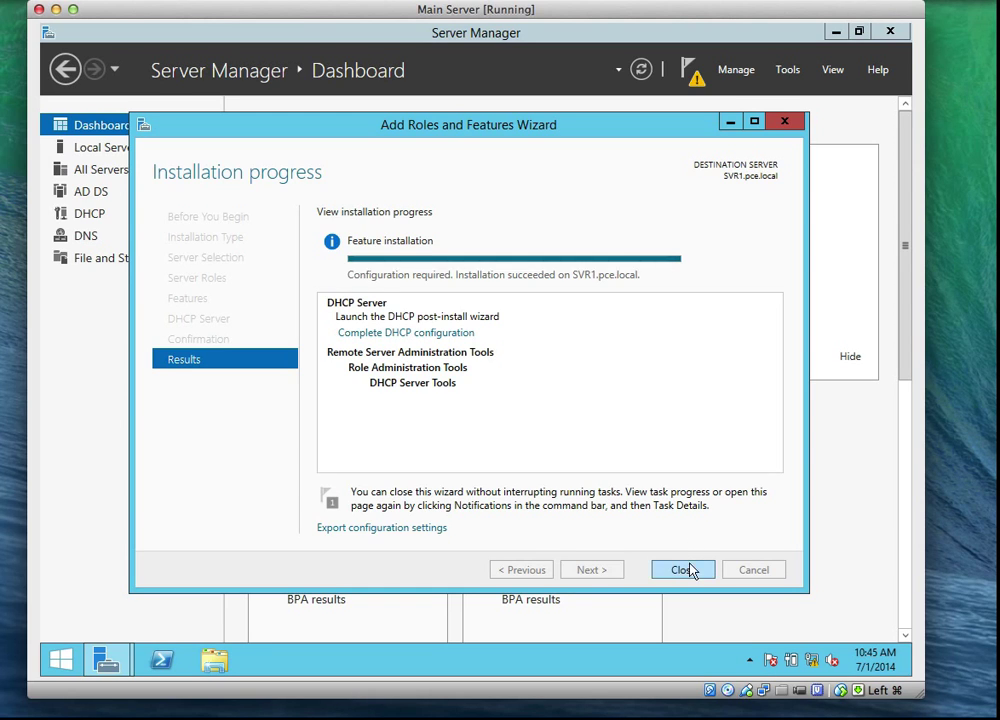
left_click(684, 570)
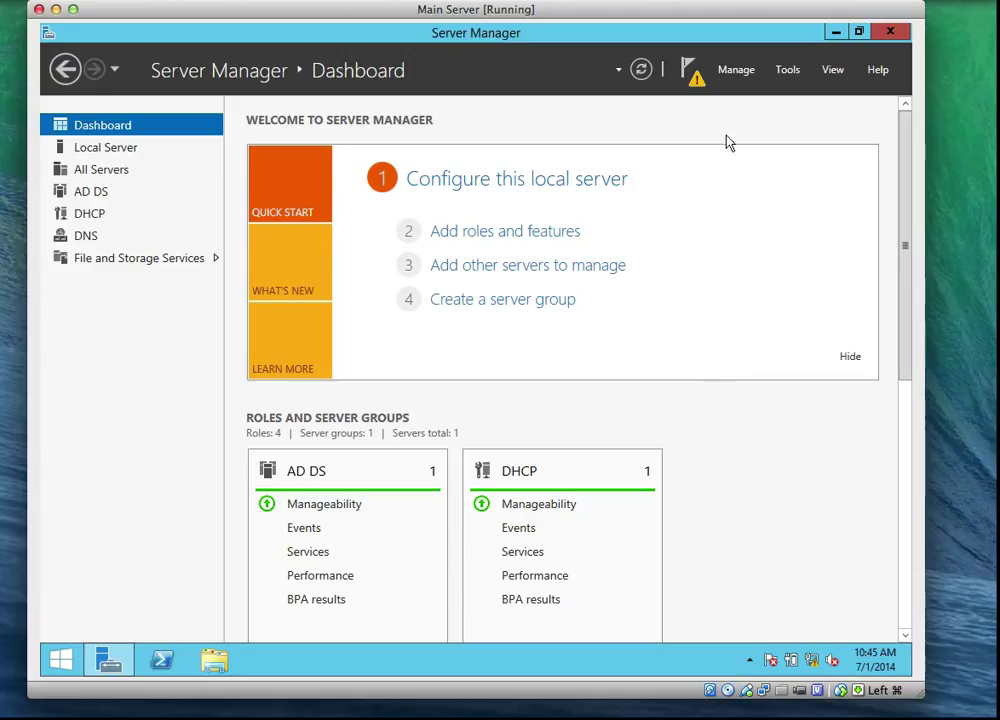
Step: Show the notification that DHCP Server on SVR1 needs post-deployment configuration
left_click(730, 2)
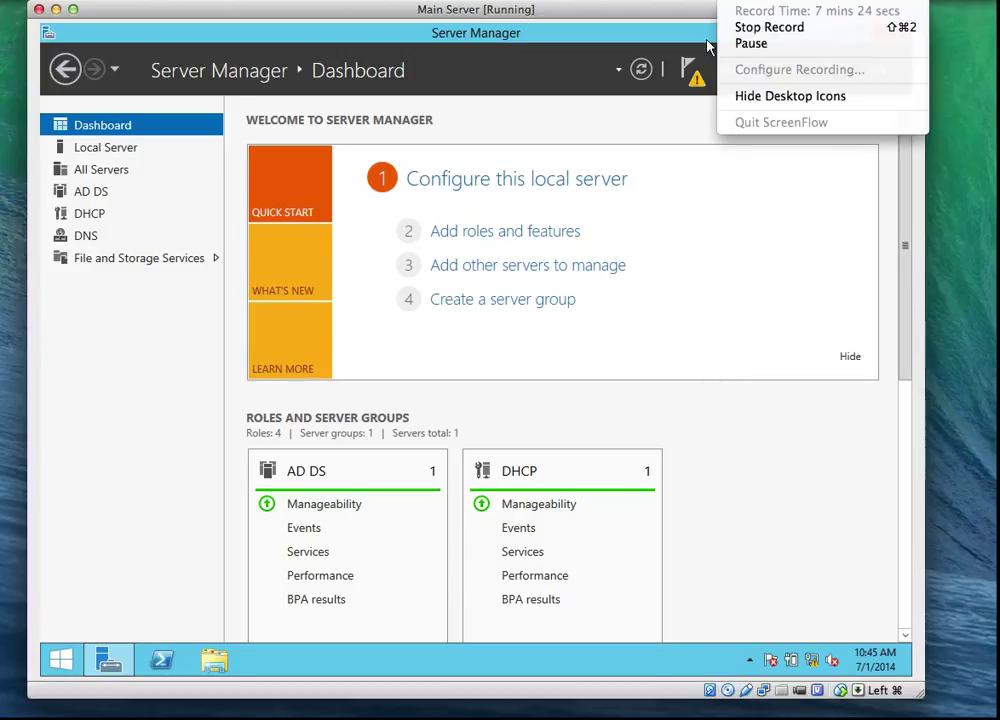
left_click(750, 45)
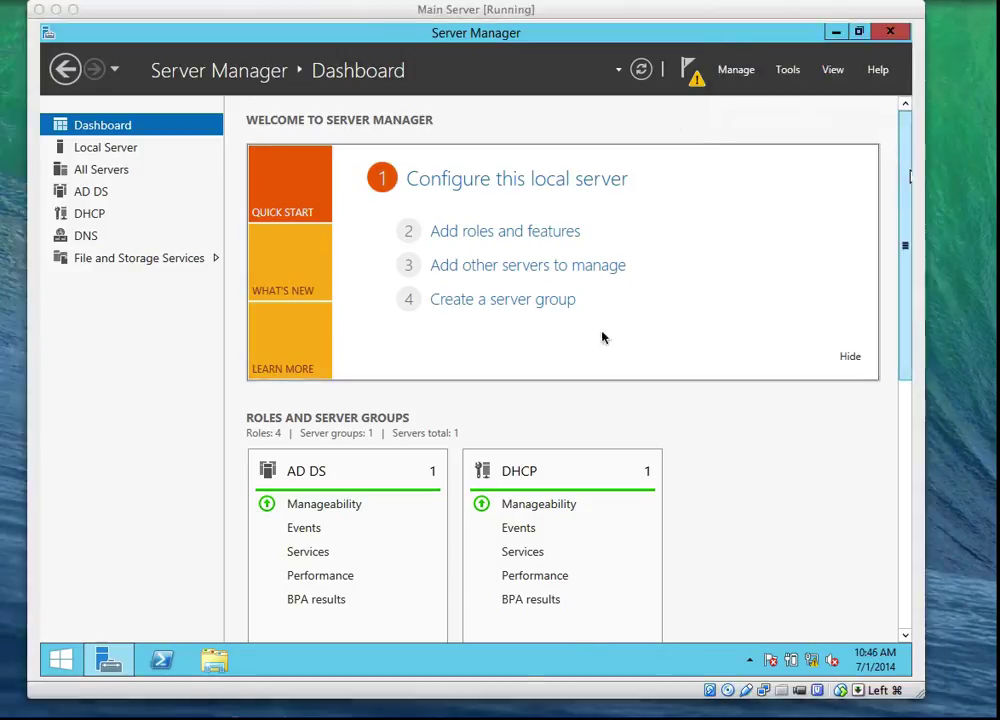
left_click(691, 70)
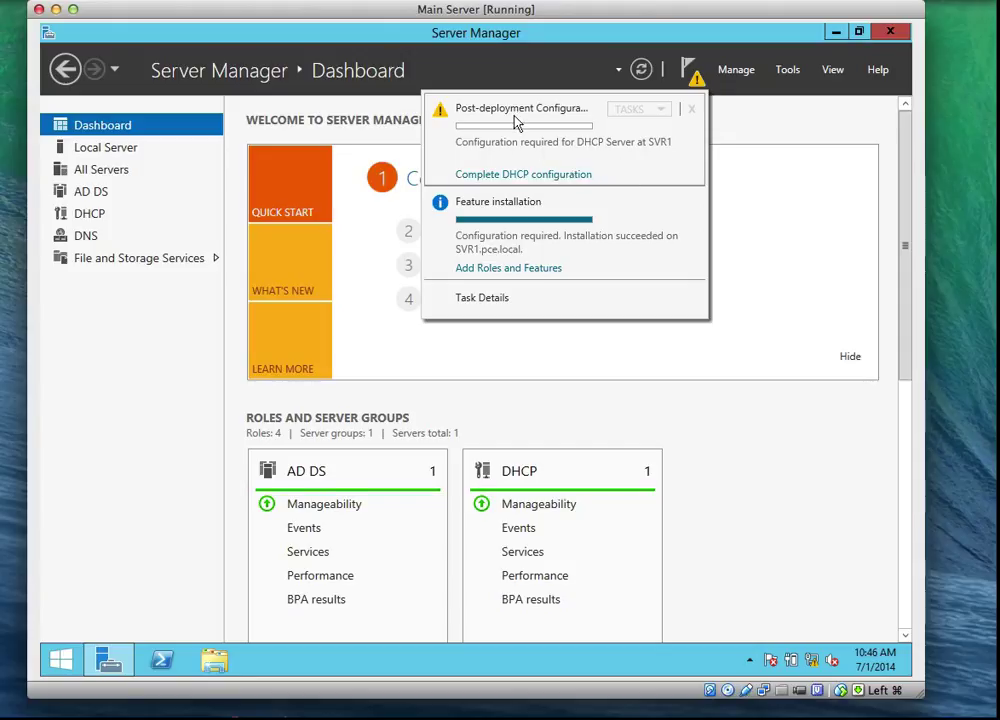
Step: Launch Complete DHCP configuration and move past the Description page
left_click(499, 176)
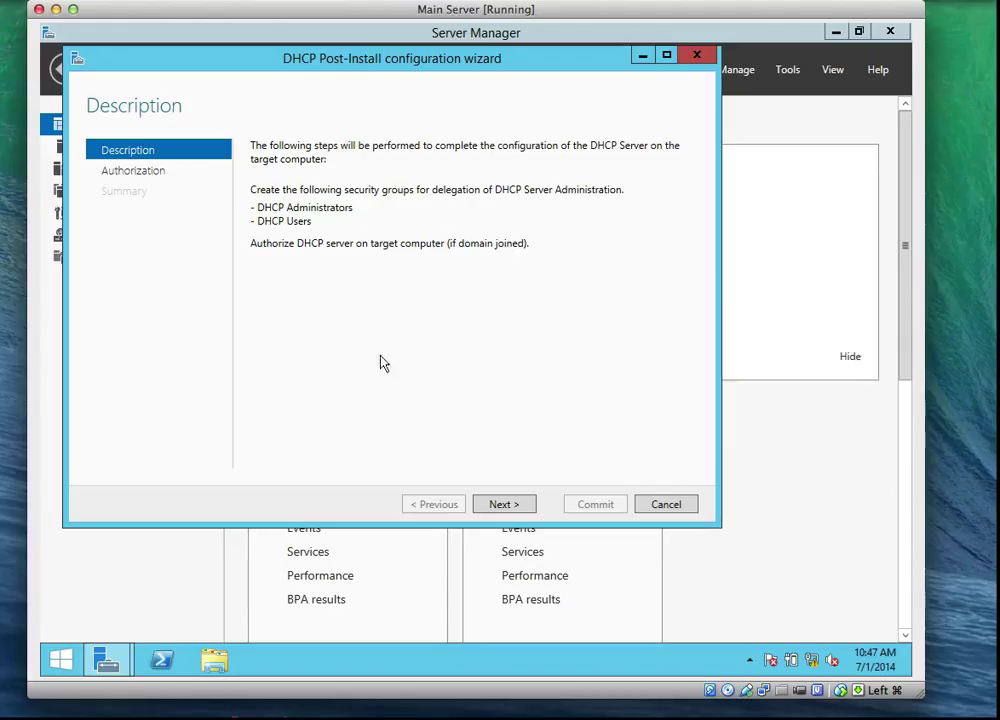
left_click(505, 504)
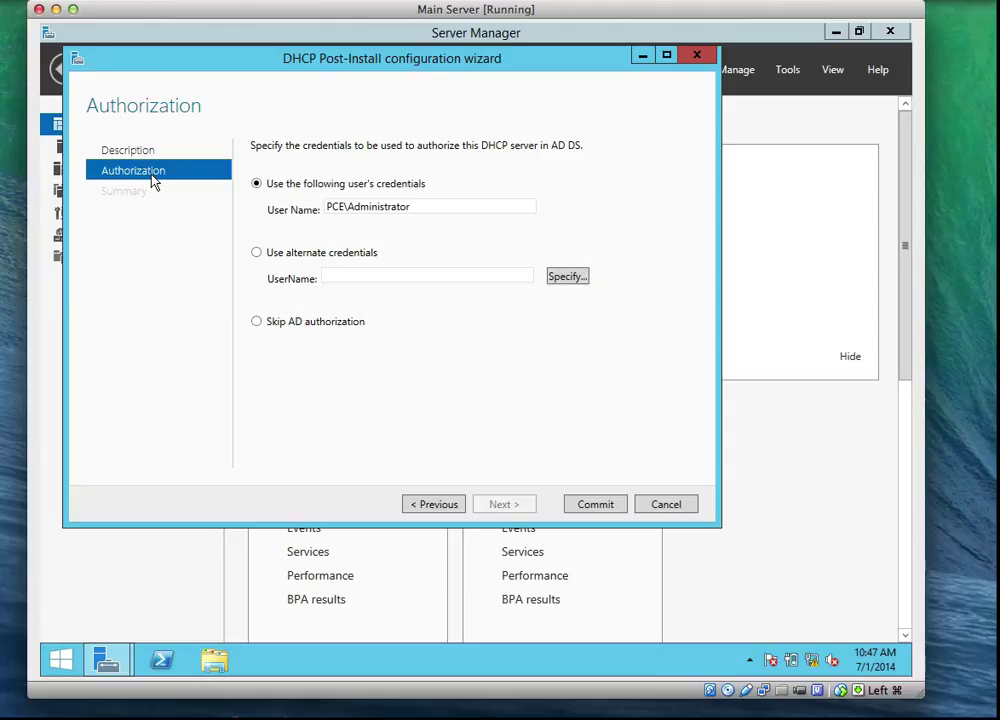
Step: Authorize the DHCP server with the current user's credentials and commit the post-install configuration
left_click(257, 322)
left_click(256, 186)
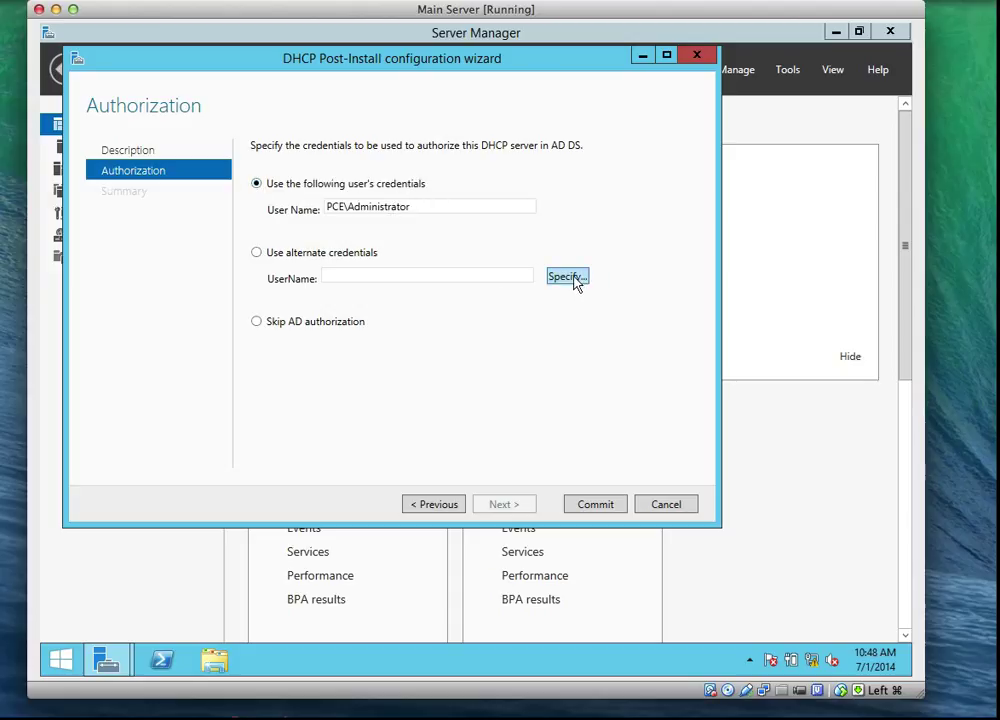
left_click(596, 506)
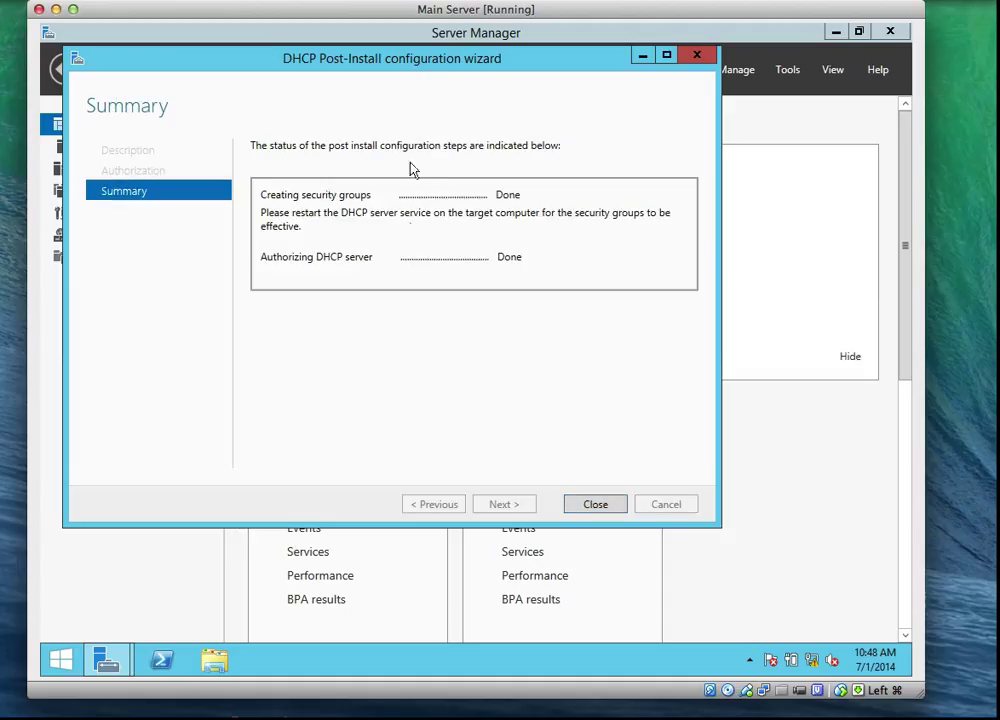
left_click(612, 510)
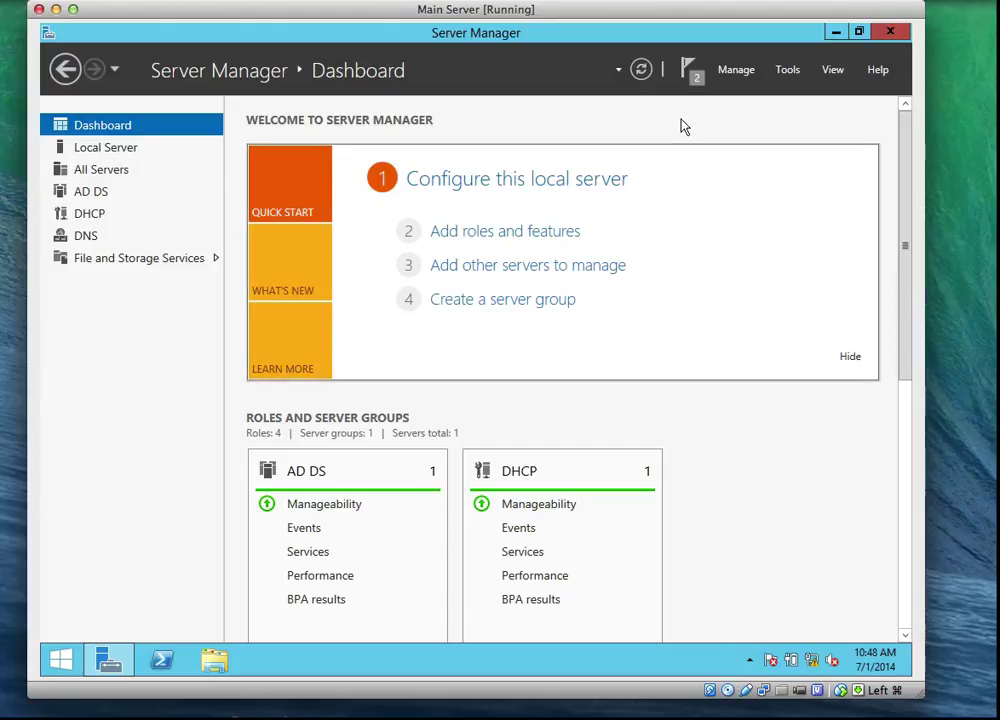
Step: Open the DHCP role page and confirm SVR1 at 192.168.1.1 is online with DHCPServer running
left_click(790, 72)
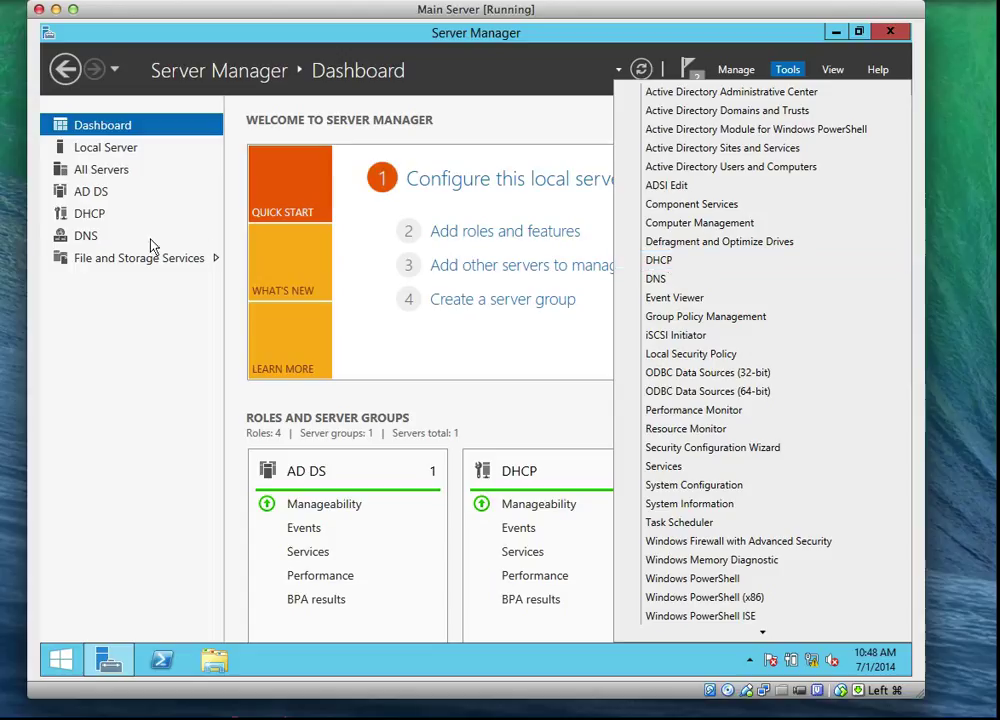
left_click(93, 216)
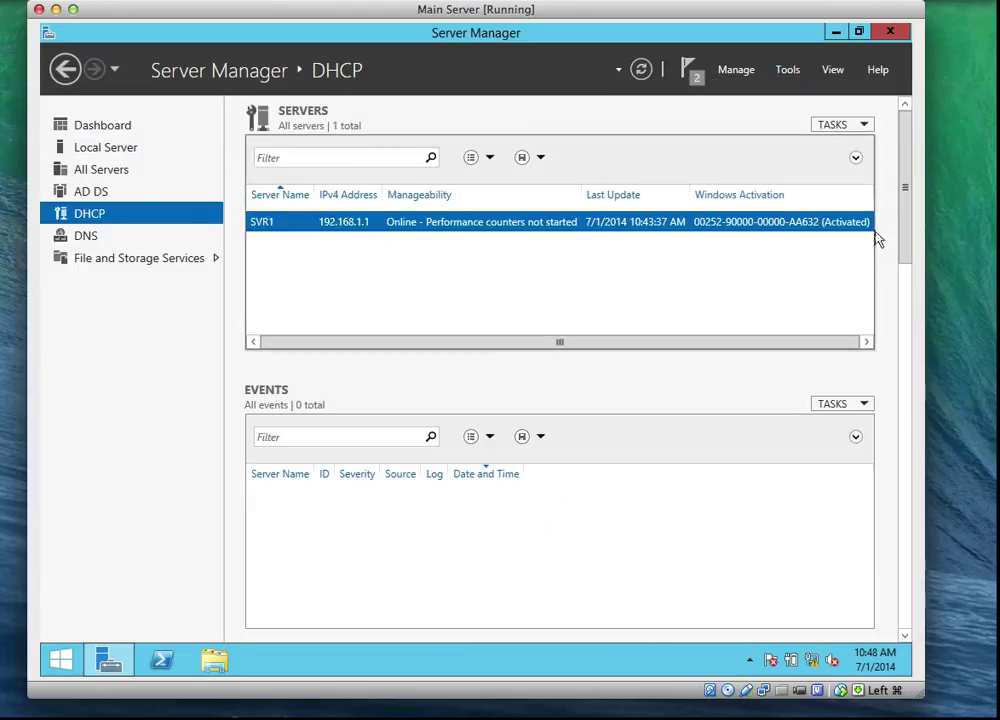
left_click_drag(904, 214, 929, 510)
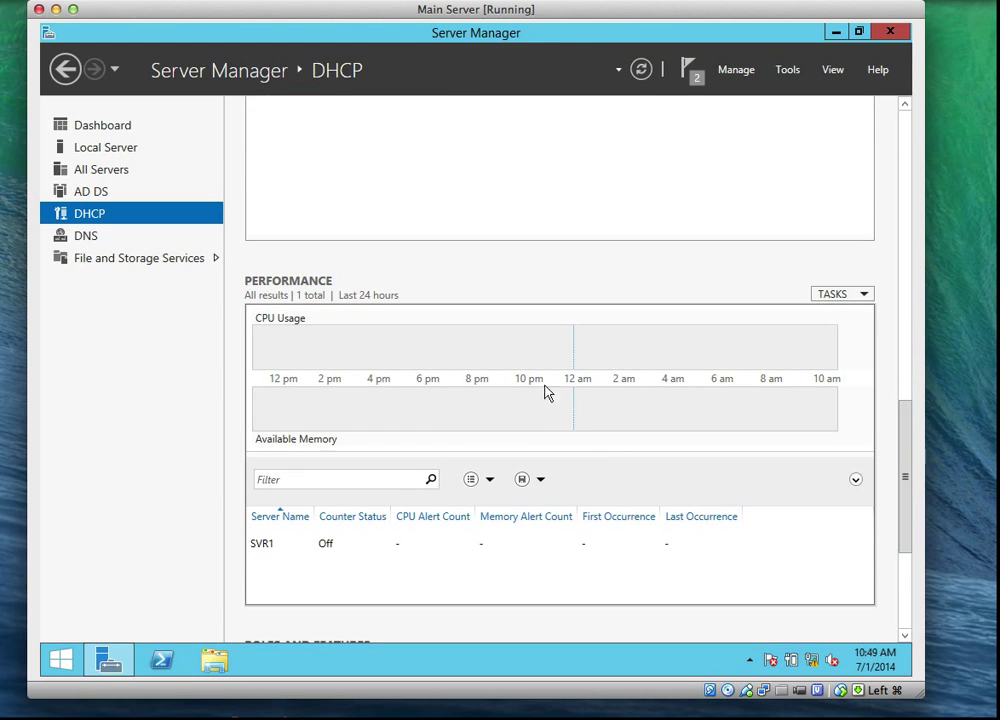
mouse_move(546, 394)
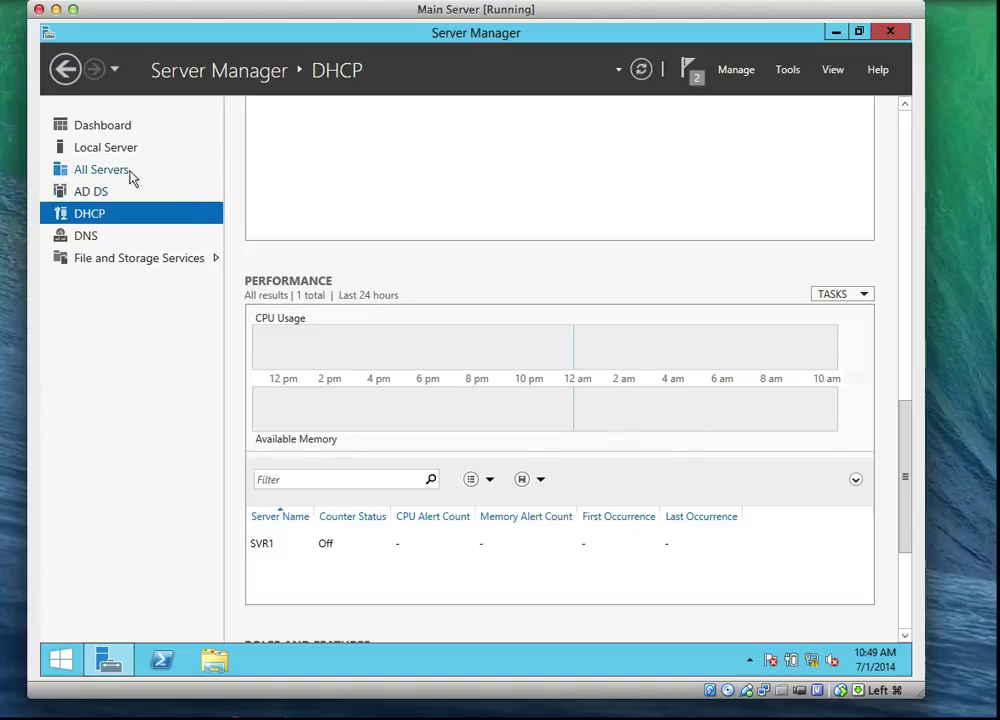
Step: Review the DNS role page's SVR1 status, DNS Server warning event and DNS service sections
left_click(88, 237)
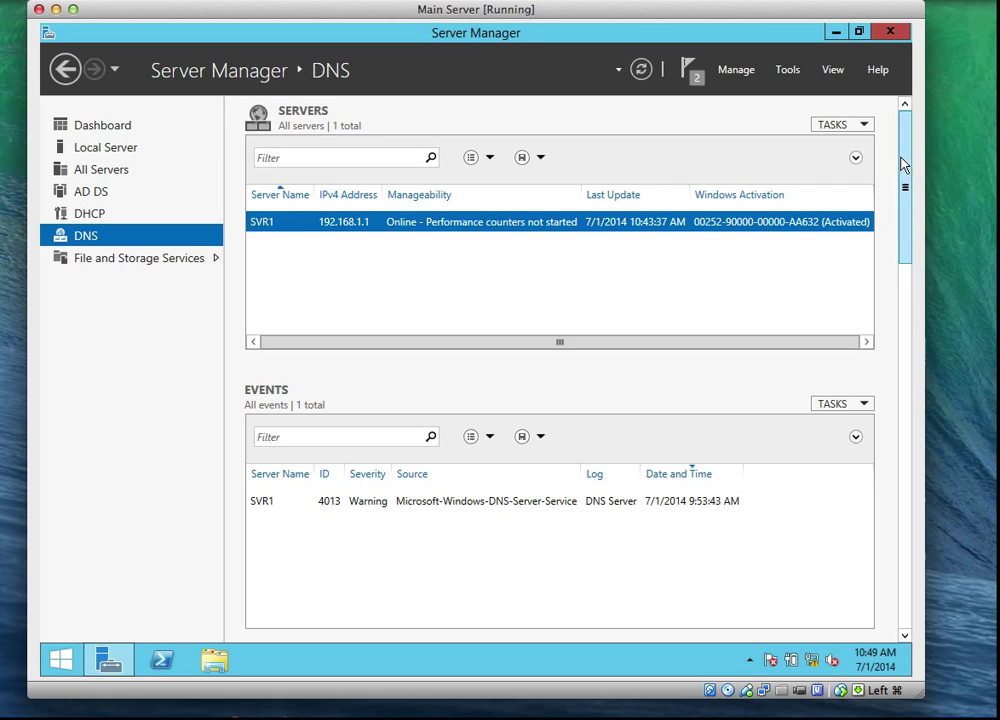
left_click_drag(900, 167, 910, 402)
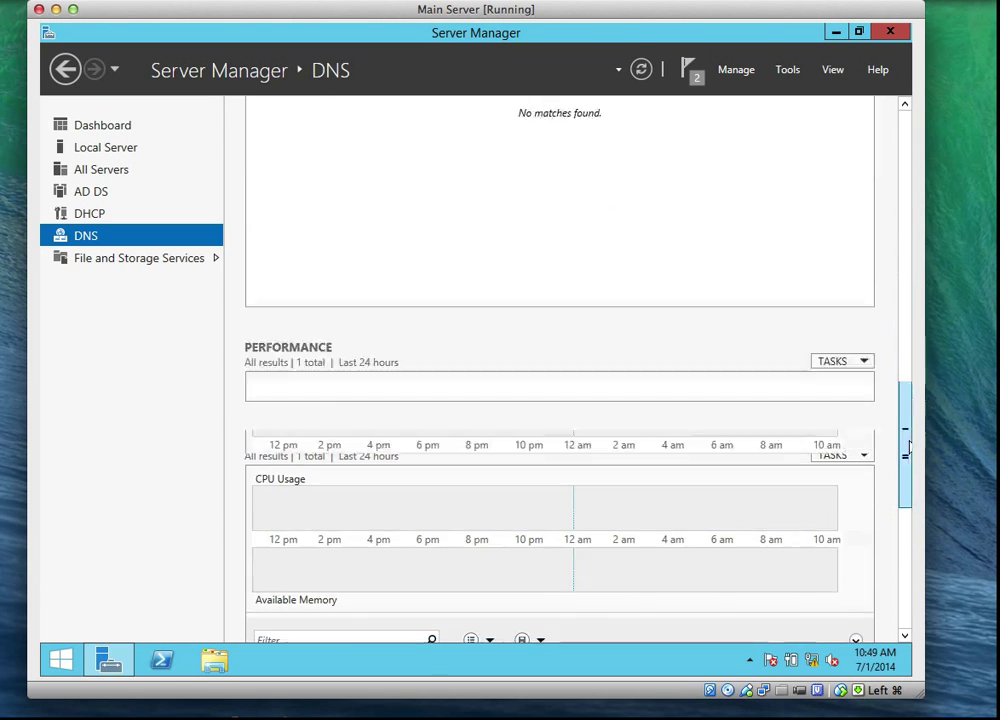
scroll(908, 447, "down", 2)
mouse_move(776, 373)
scroll(905, 487, "down", 4)
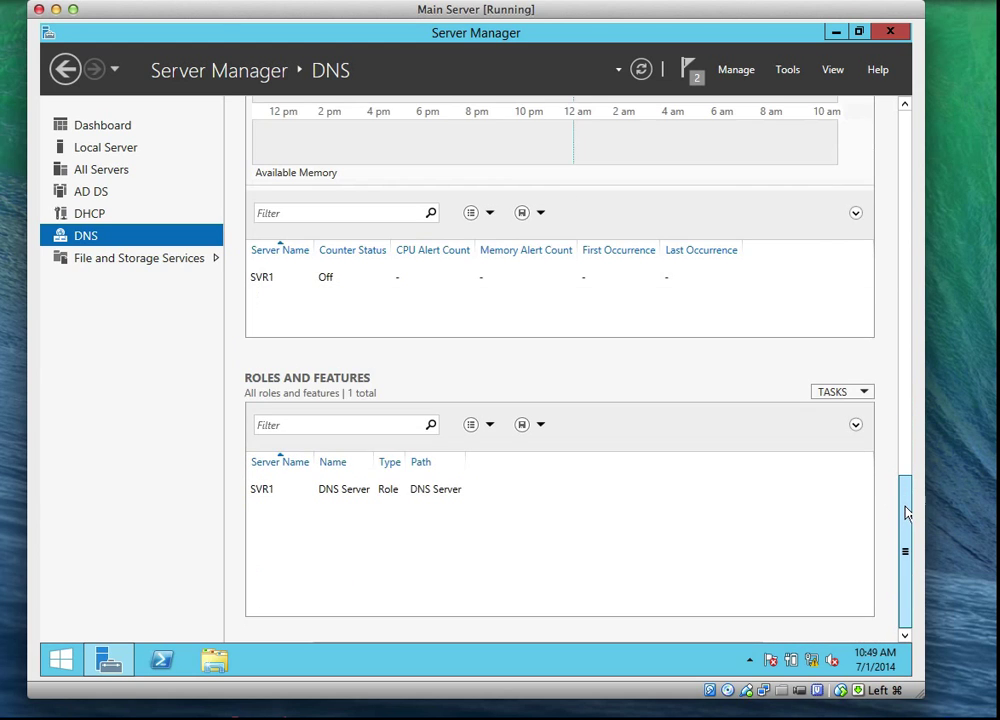
scroll(908, 424, "up", 6)
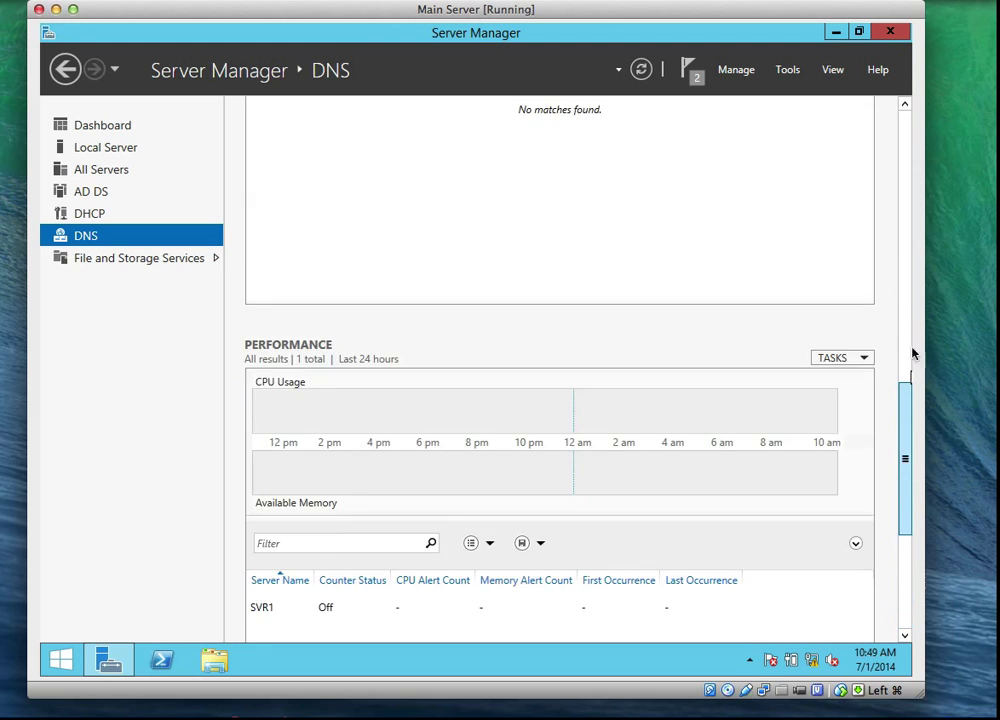
scroll(912, 318, "up", 15)
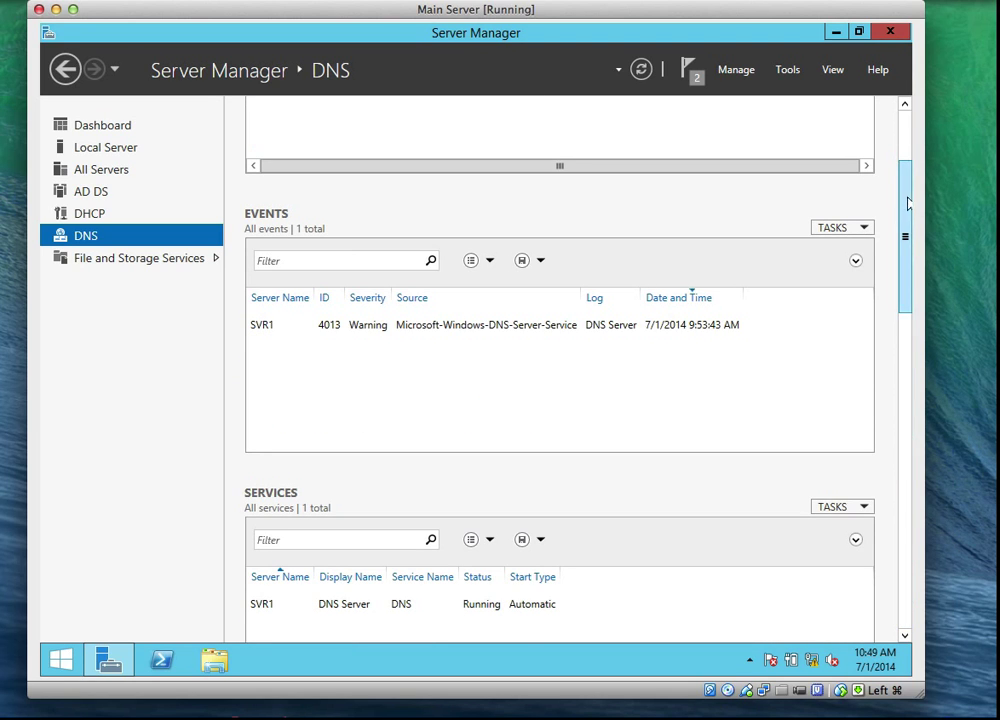
scroll(904, 150, "up", 3)
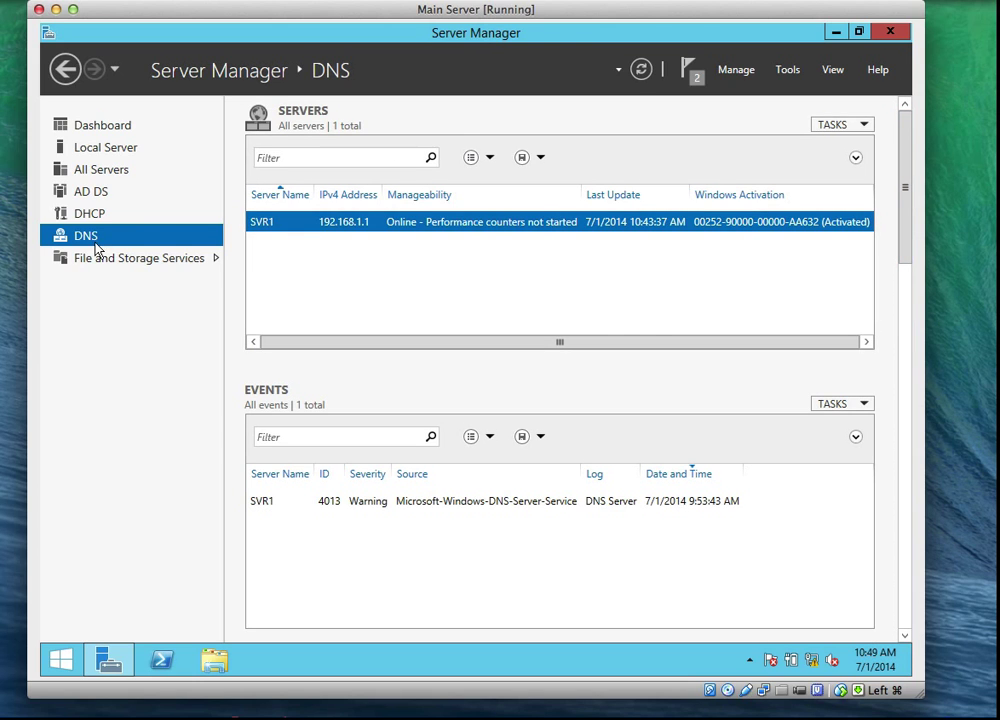
Step: Launch the DHCP console from Tools, enlarge its window and widen the tree pane
left_click(780, 74)
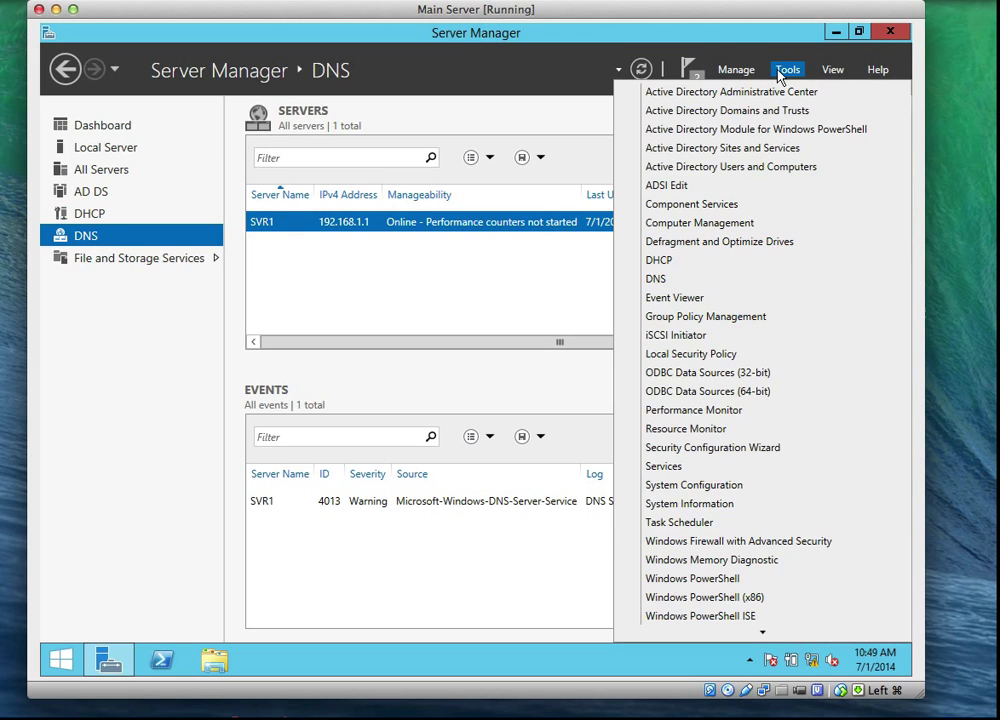
left_click(667, 262)
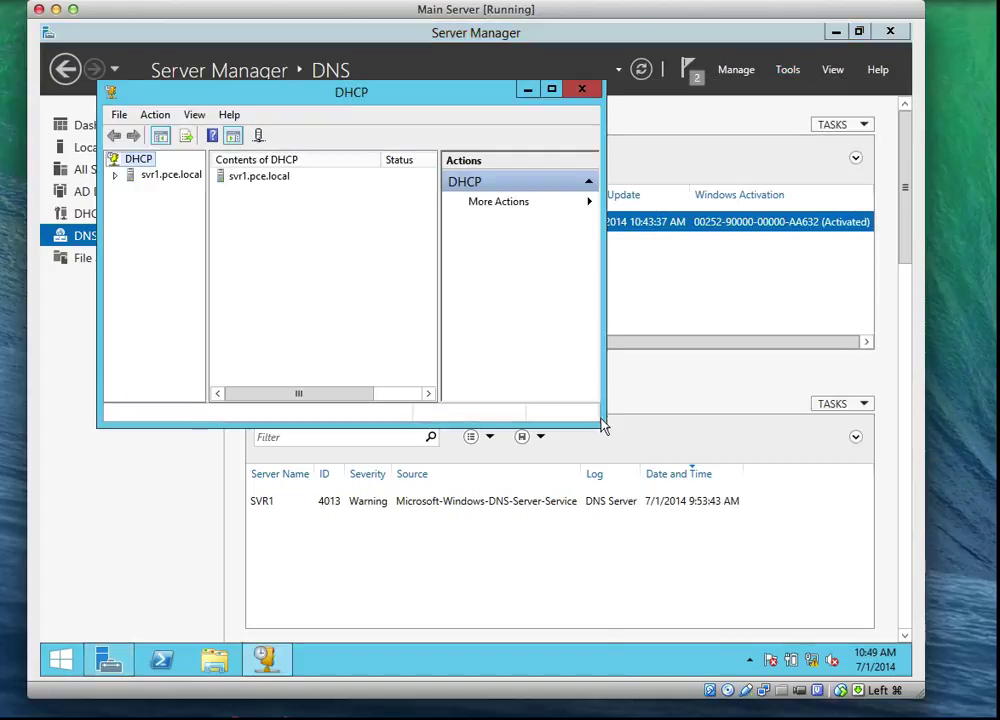
left_click_drag(601, 419, 861, 613)
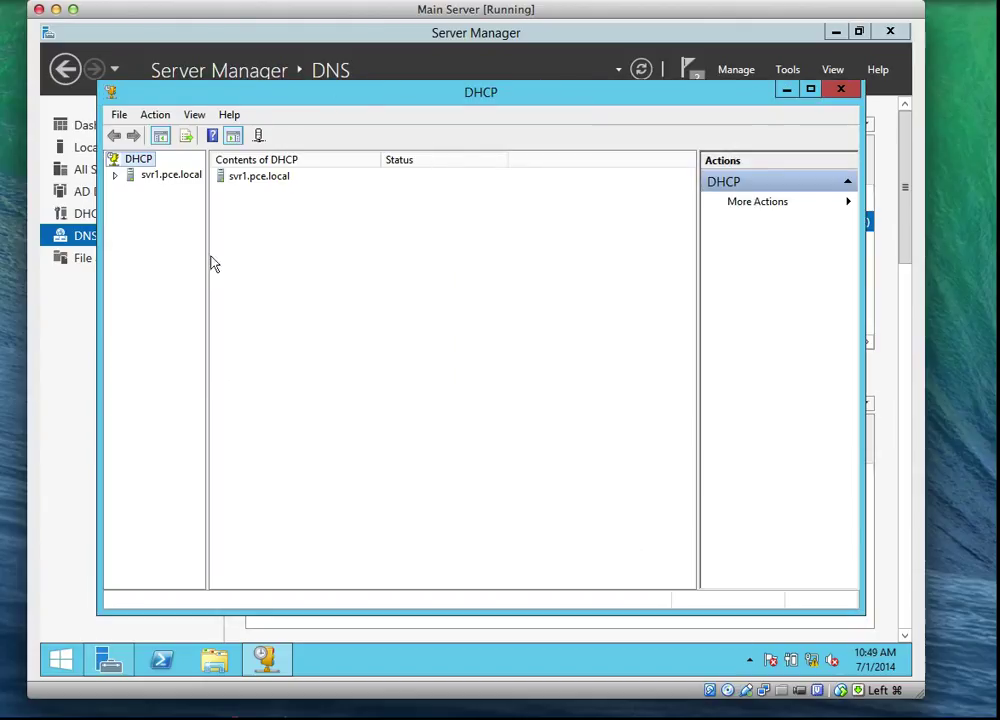
left_click_drag(205, 257, 268, 261)
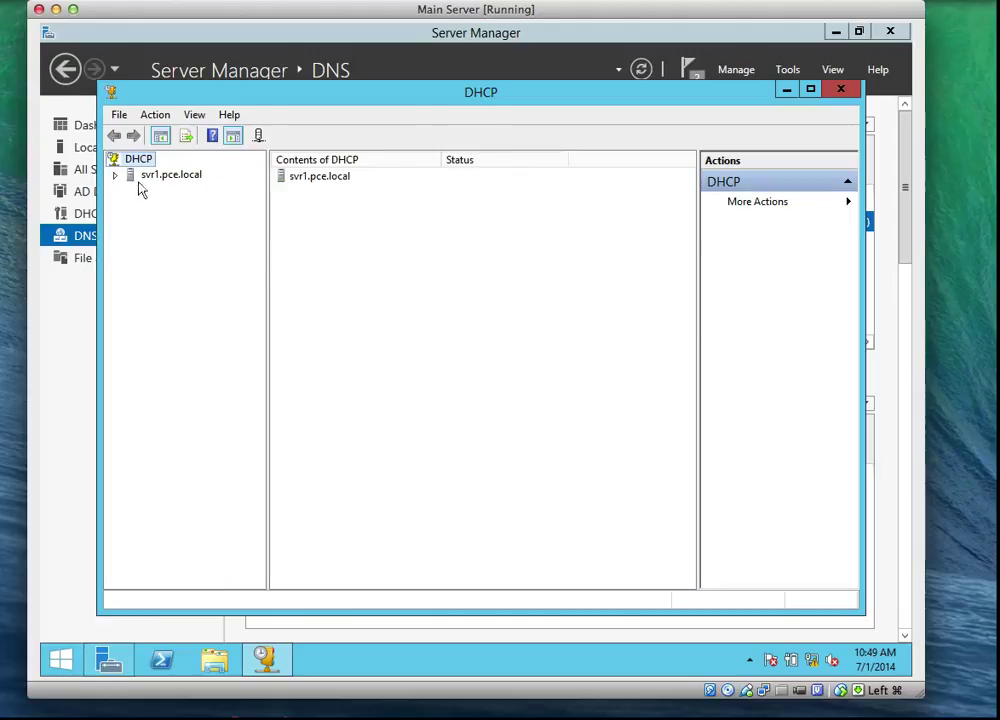
Step: Expand svr1.pce.local with its IPv4 and IPv6 branches, then select IPv4
left_click(114, 175)
left_click(130, 190)
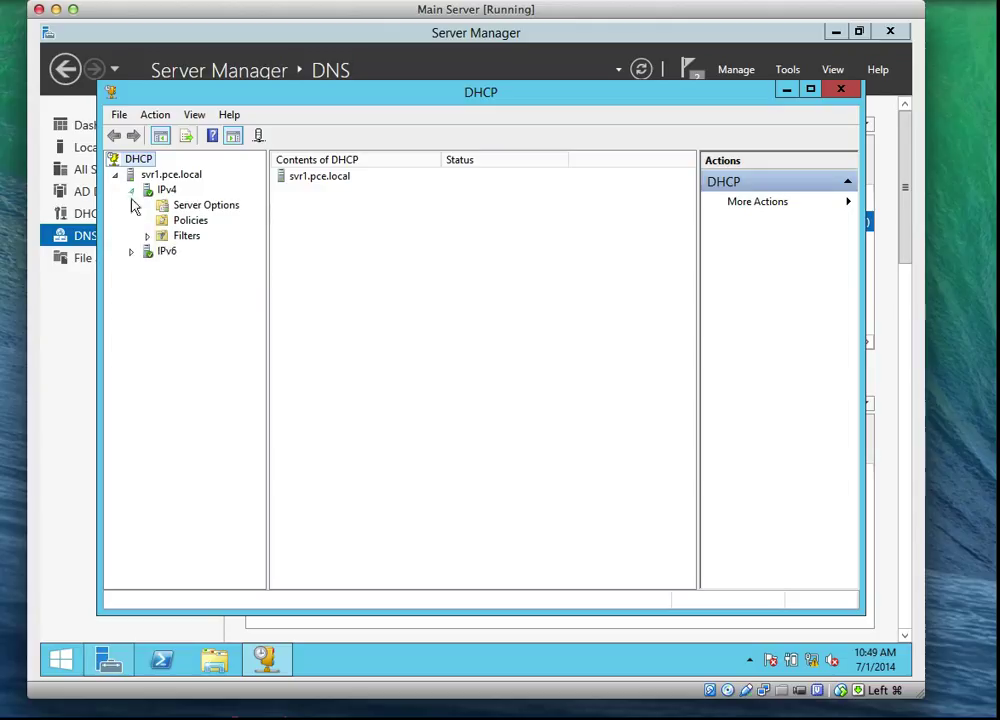
left_click(132, 252)
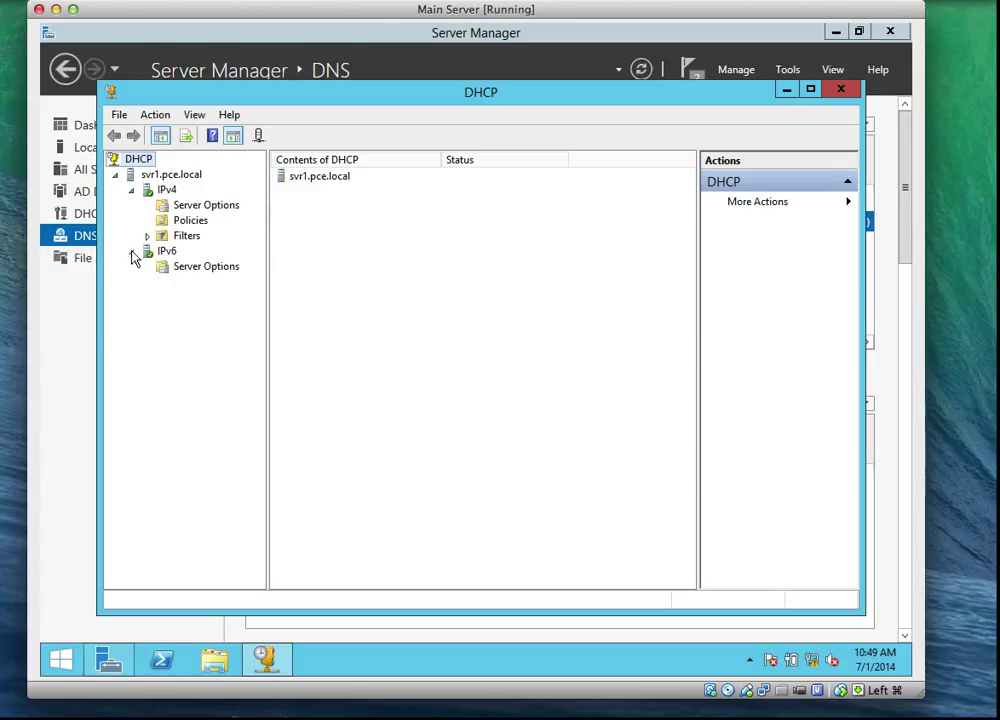
left_click(167, 190)
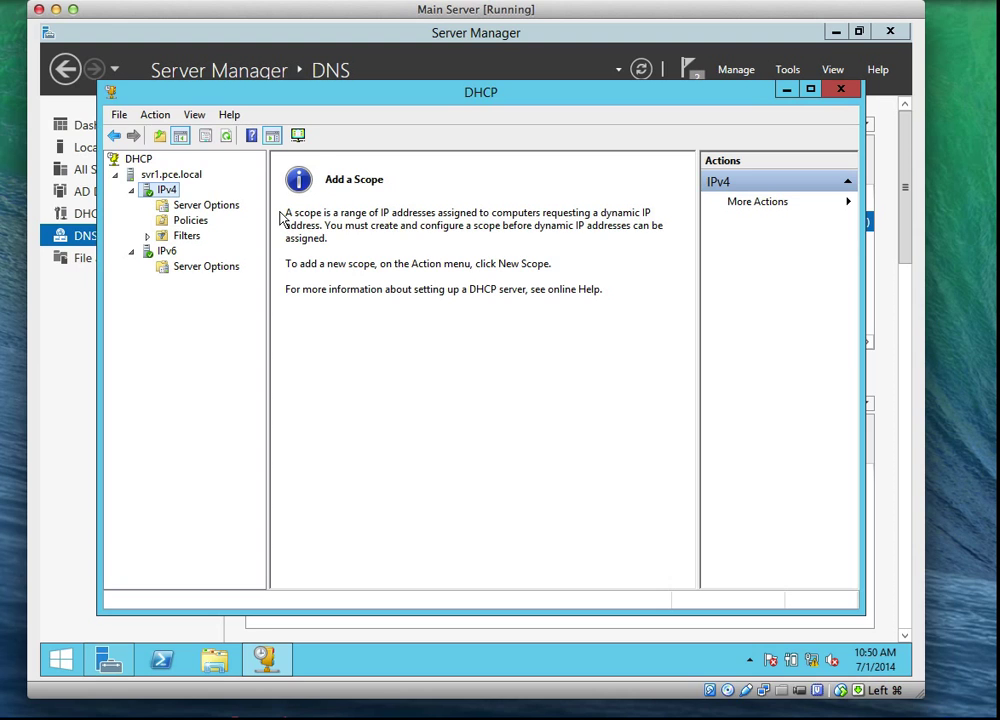
Step: Start a new IPv4 scope named ScopeA with description 'Main Server'
right_click(160, 189)
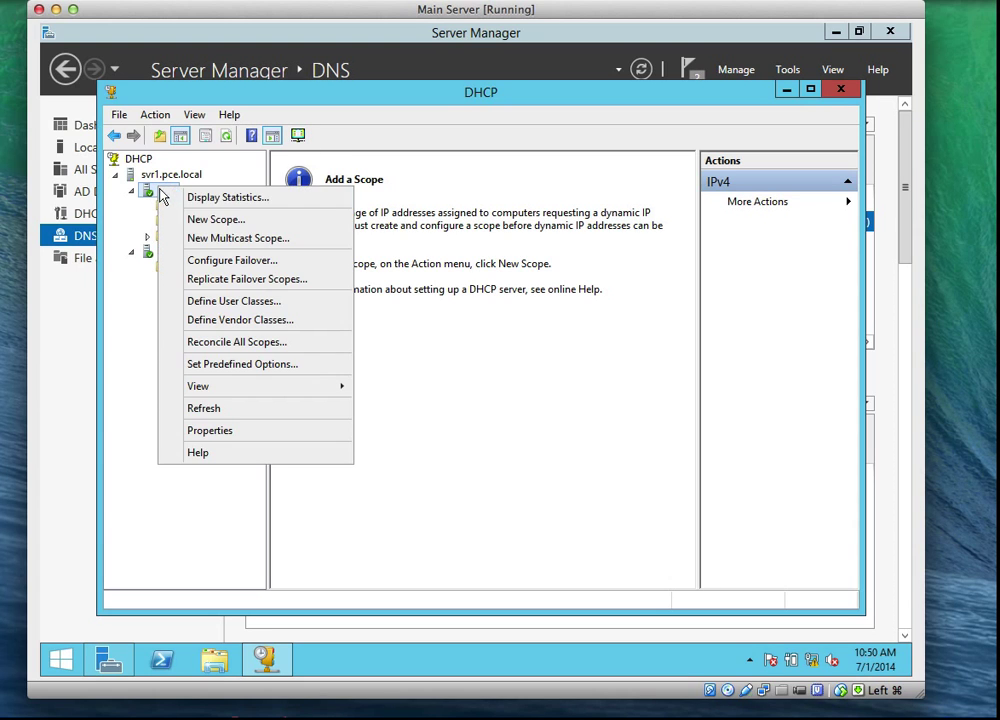
left_click(200, 219)
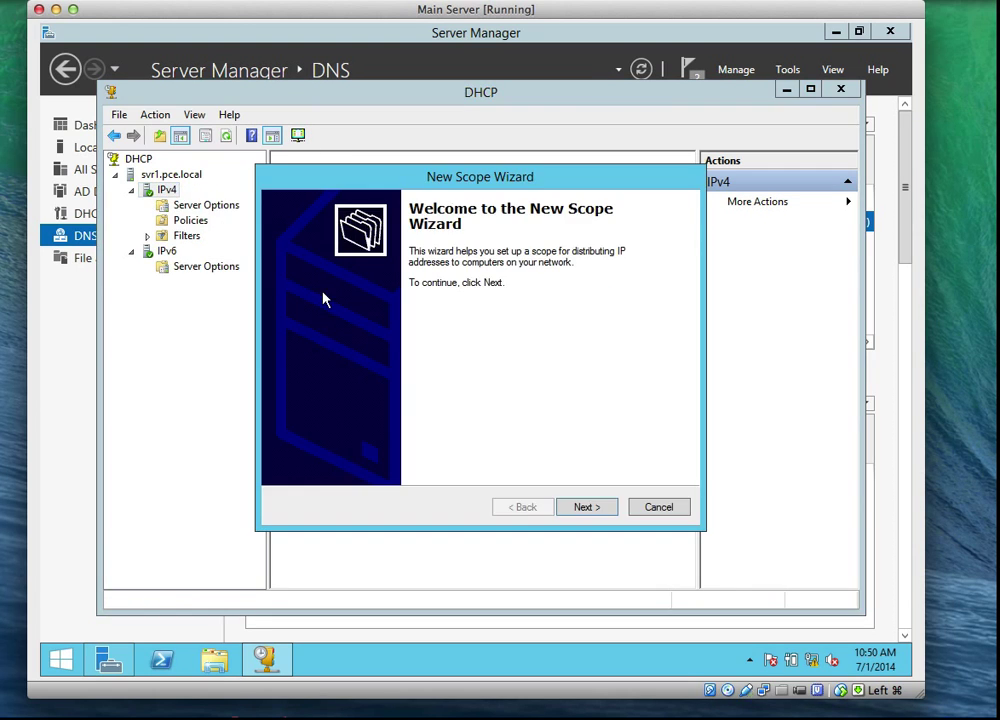
left_click(585, 508)
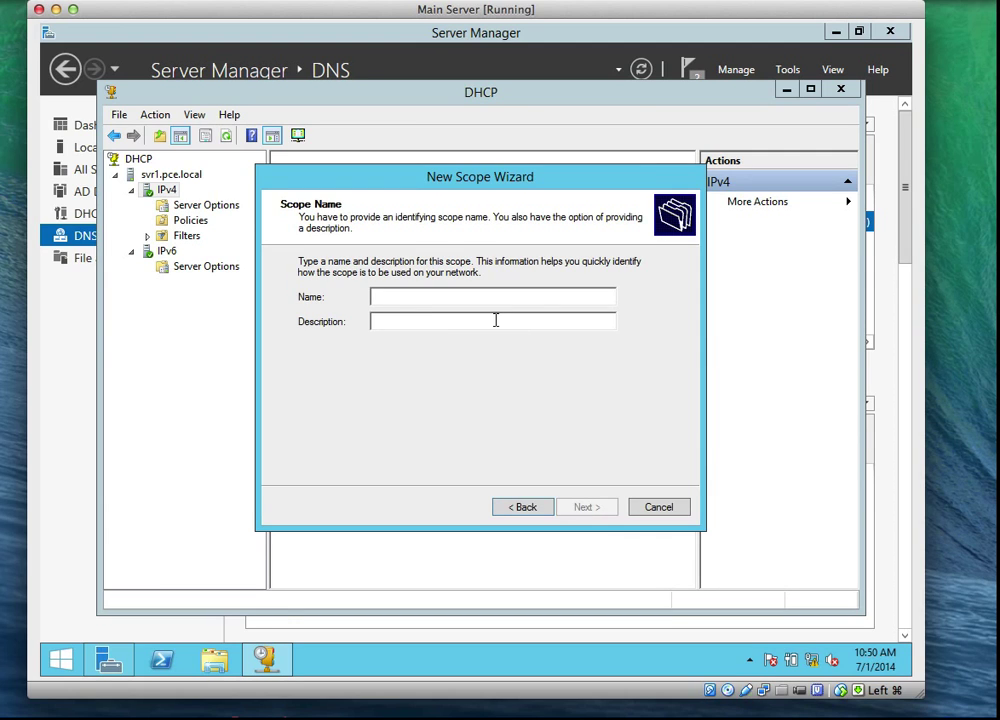
type("SCOP")
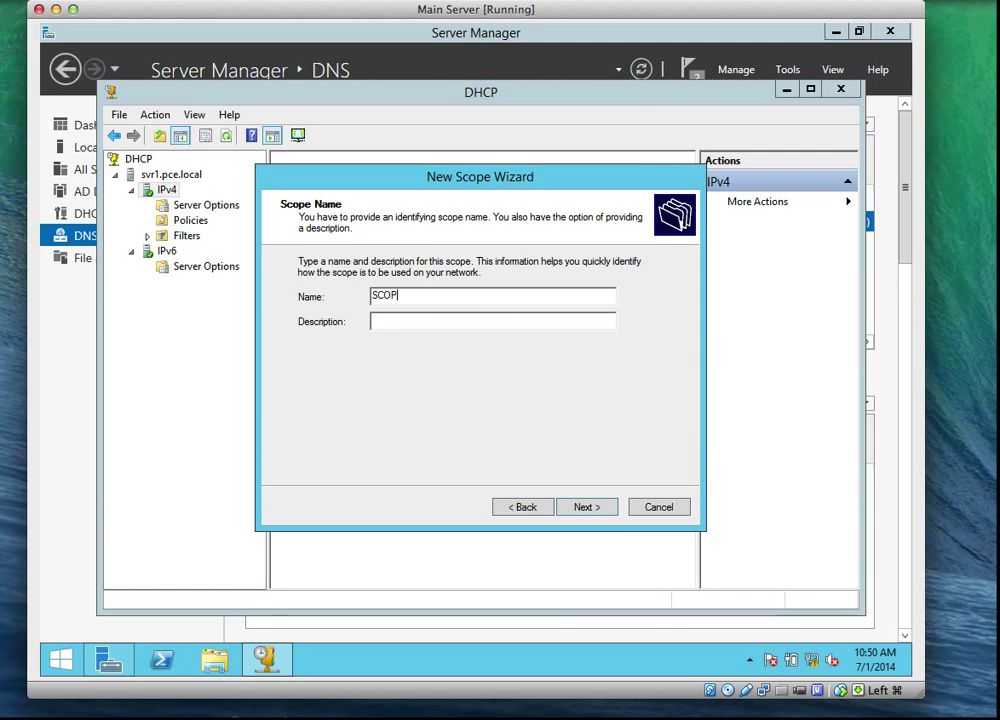
key("BackSpace")
key("BackSpace")
key("BackSpace")
key("BackSpace")
type("Scope")
left_click(448, 326)
type("Main Server")
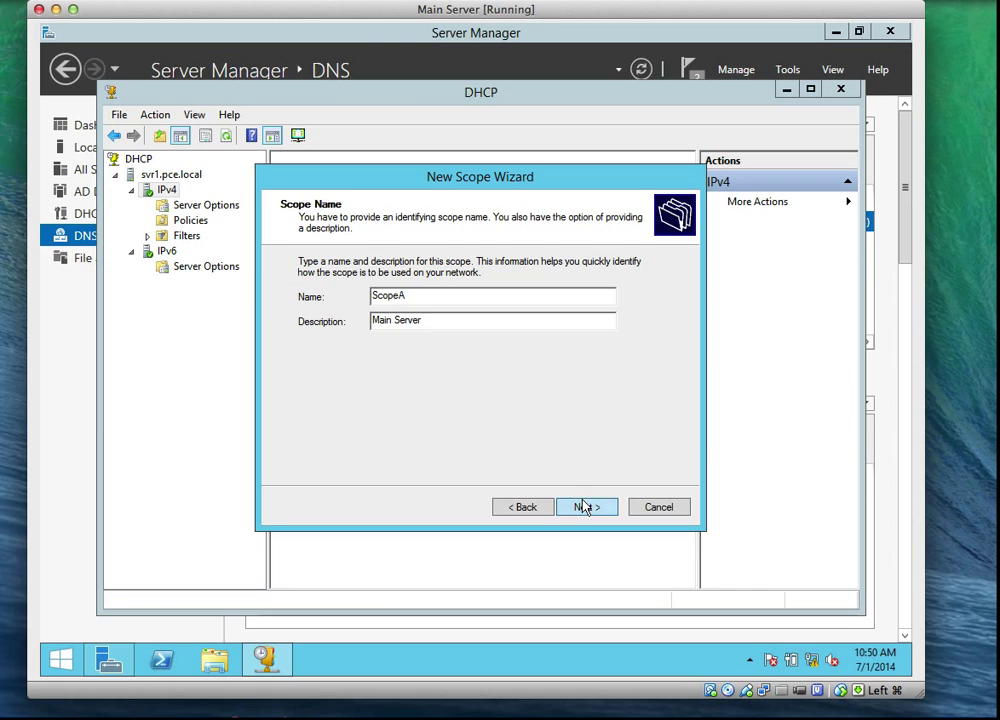
Step: Set the scope range 192.168.1.1 to 192.168.1.10 with mask 255.255.255.0
left_click(586, 507)
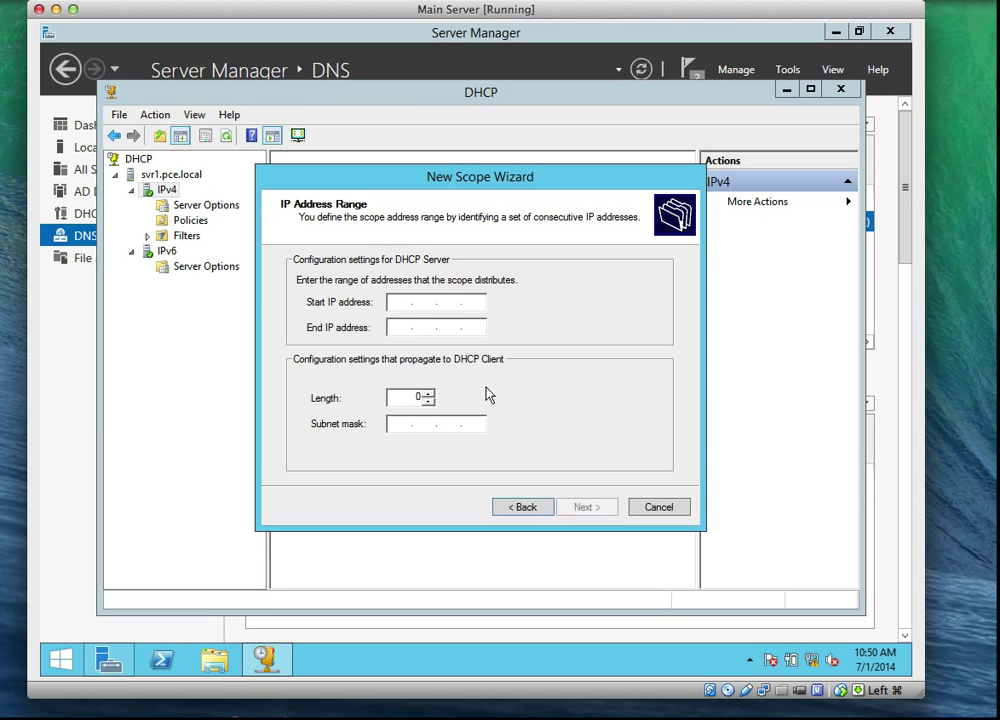
type("192 . 168 . 1 . 1")
key("Tab")
type("192 . 1")
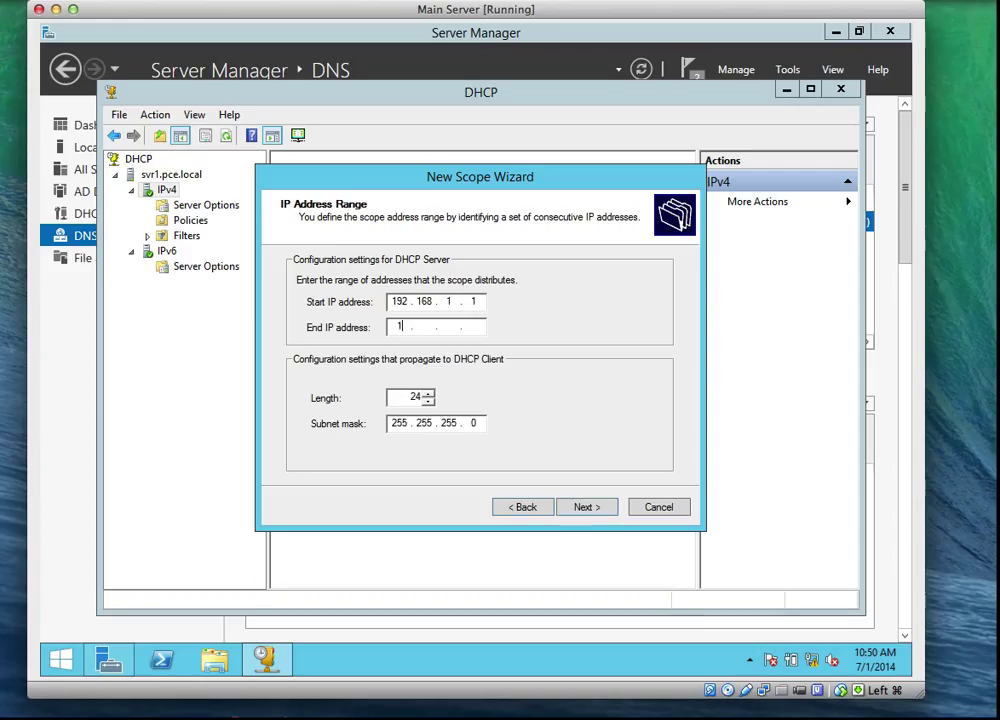
type("68 . 1 . 10")
left_click(594, 510)
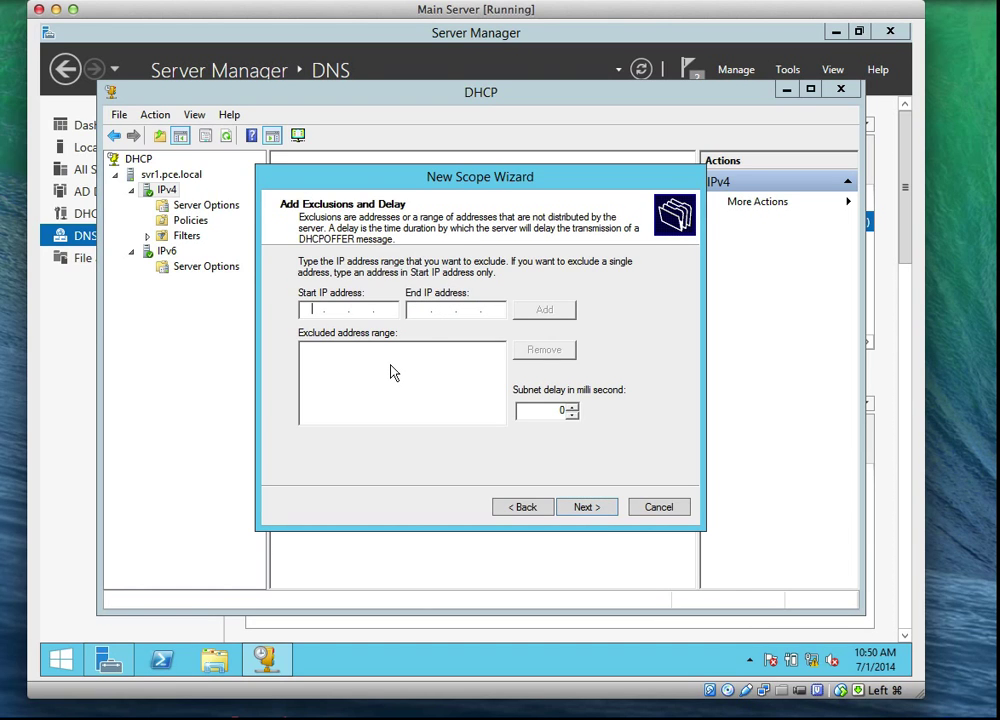
Step: Add an exclusion range of 192.168.1.1 to 192.168.1.2 to the new scope
type("192.1")
type("6")
type("92168")
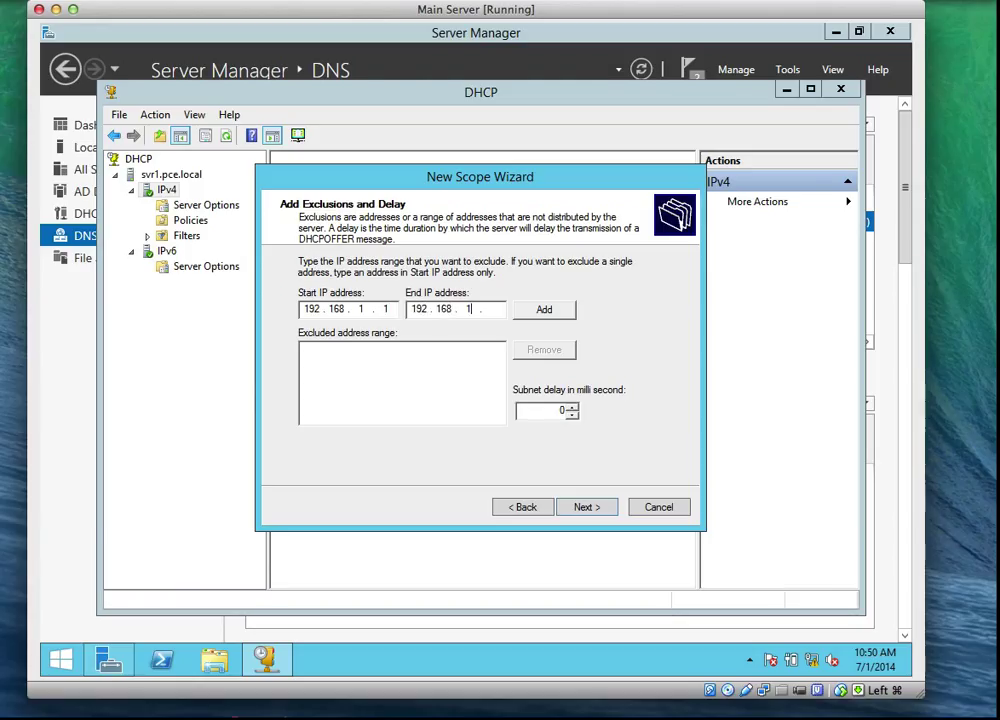
type("1.2")
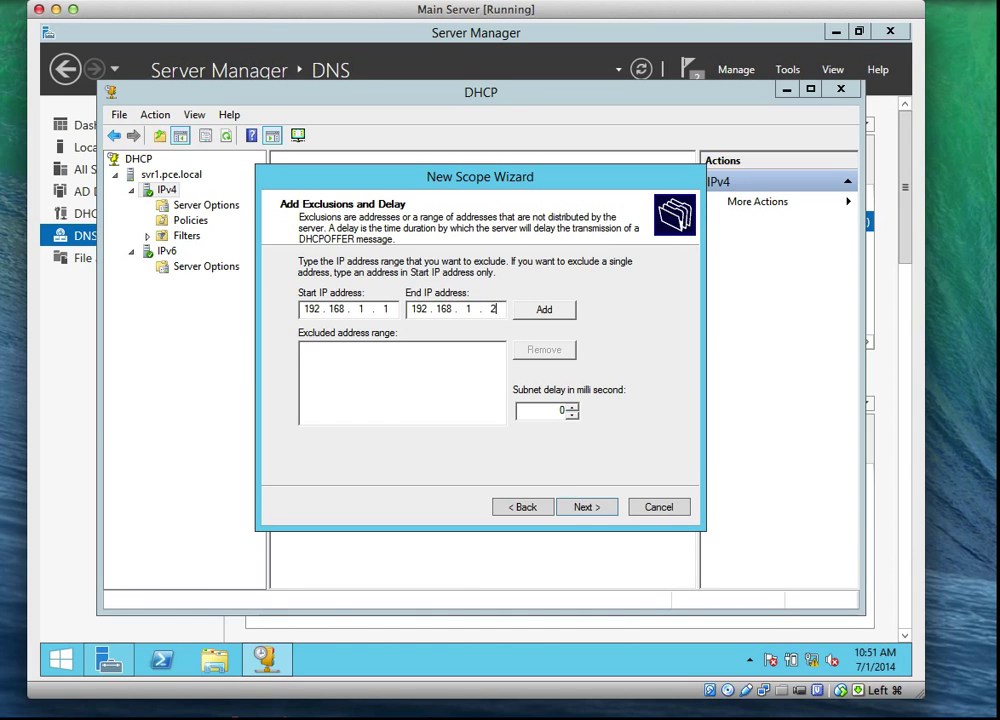
left_click(528, 313)
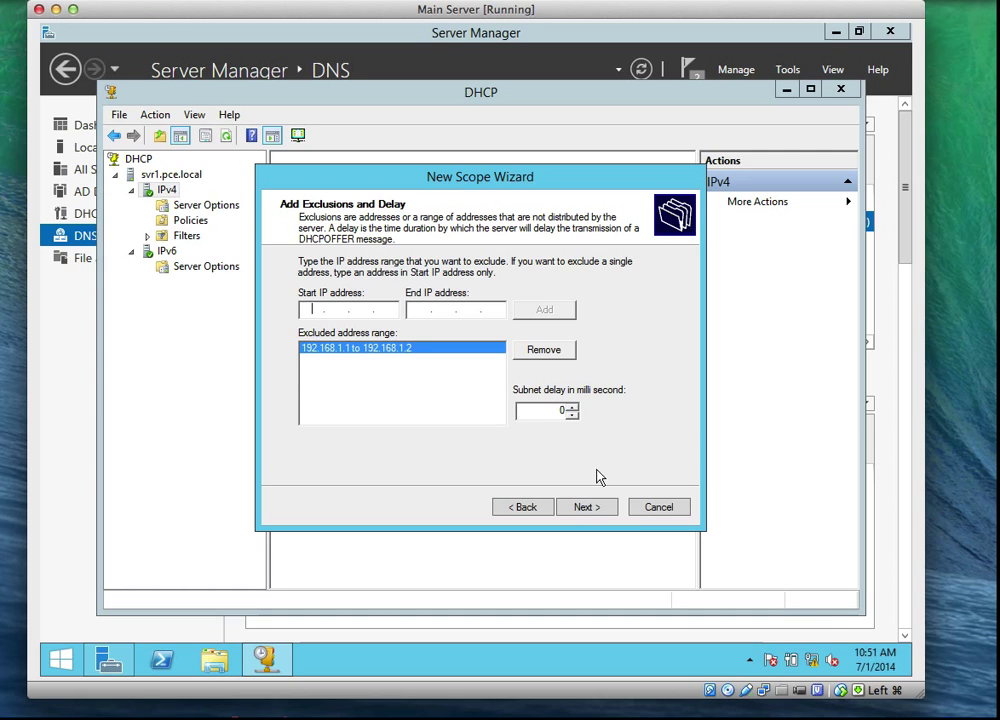
left_click(599, 511)
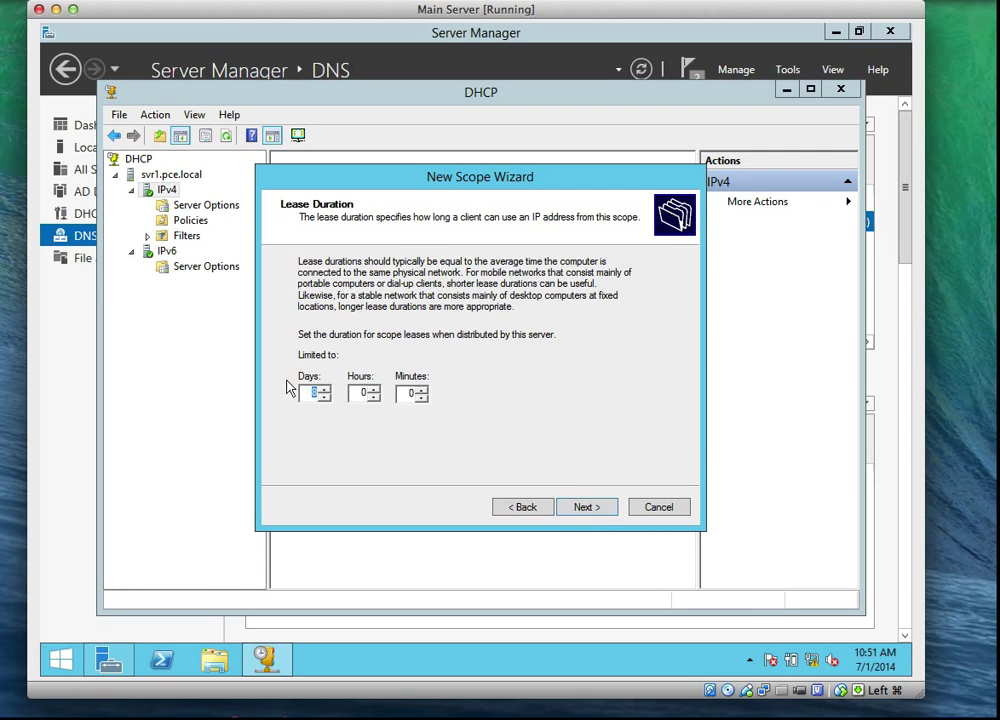
Step: Keep the default lease, skip the gateway, and add DNS server 192.168.1.1
left_click(582, 506)
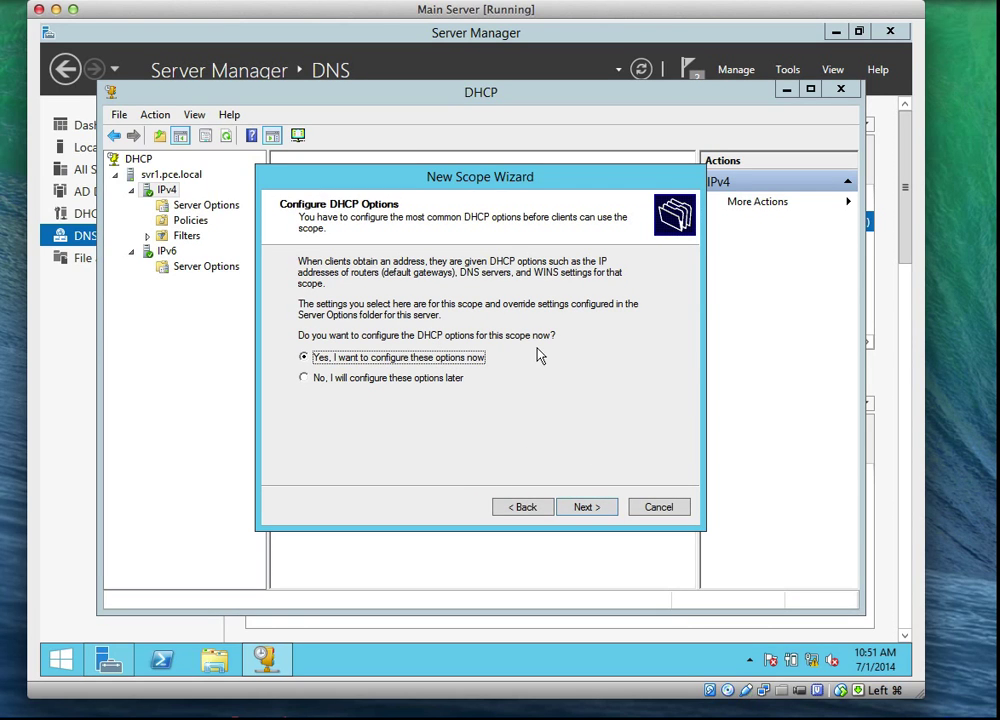
left_click(590, 510)
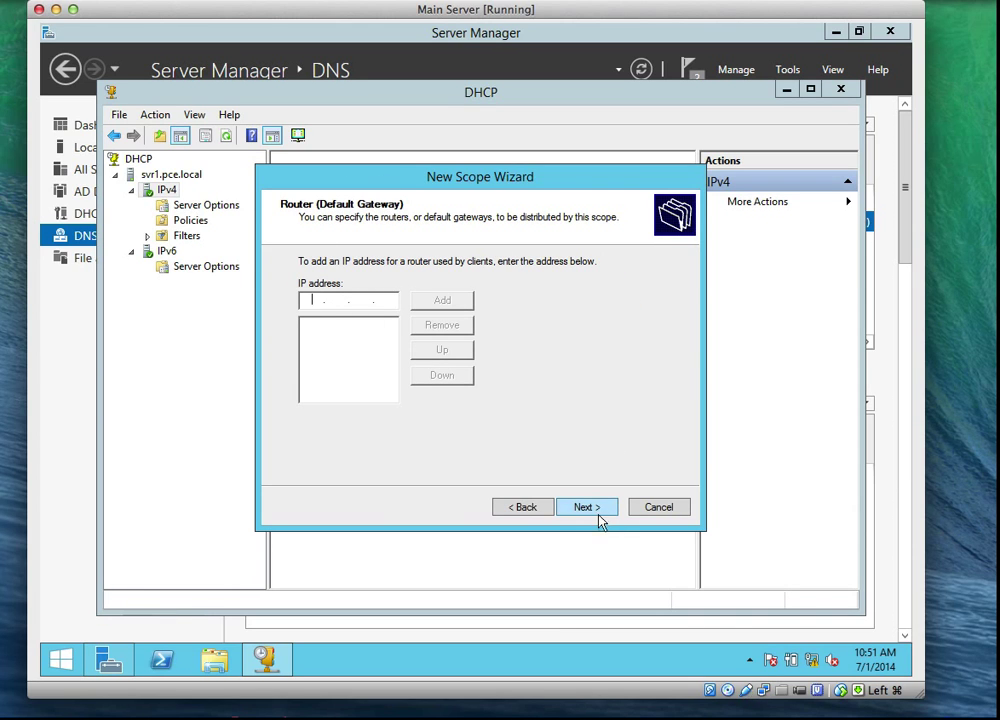
left_click(599, 514)
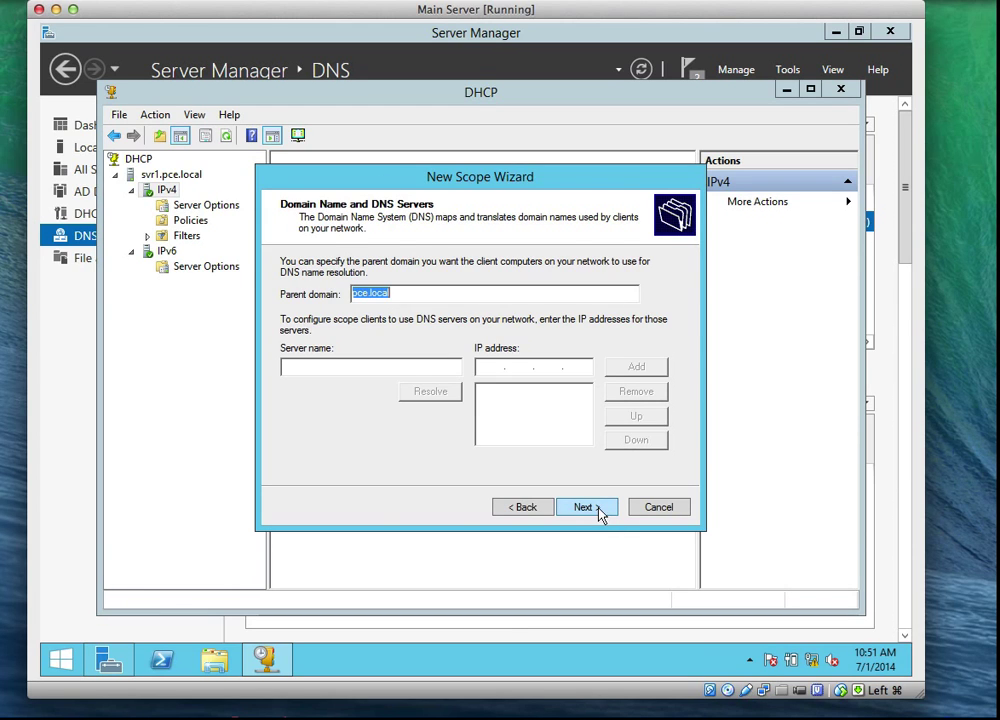
left_click(493, 366)
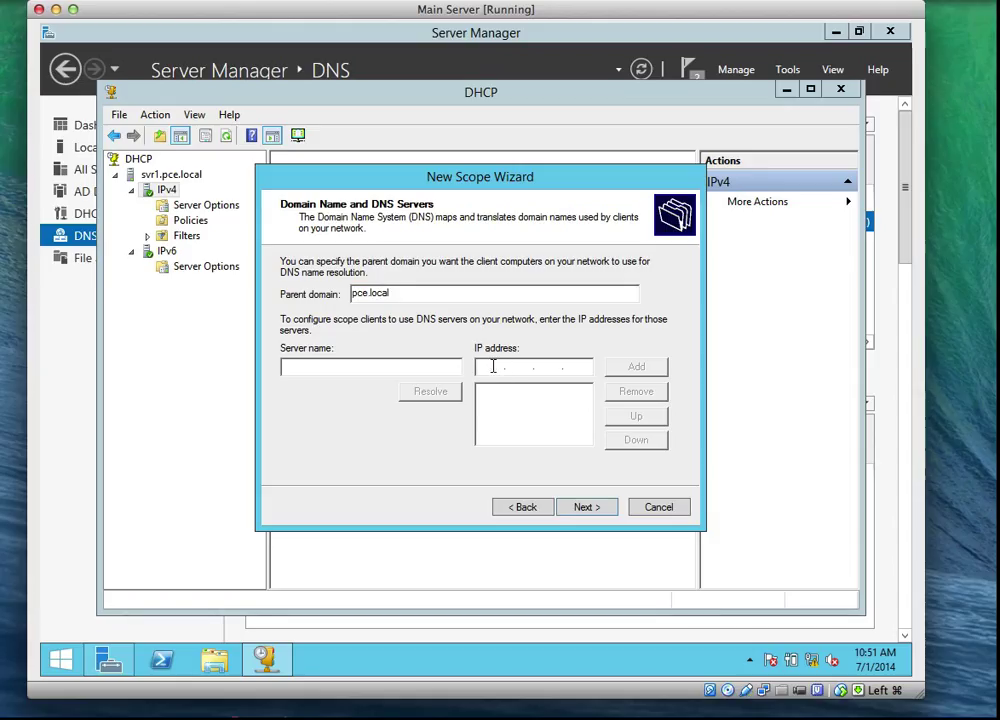
type("192 . 168 . 1 . 1")
left_click(632, 368)
Step: Skip WINS, activate the scope now, and finish the New Scope Wizard
left_click(585, 508)
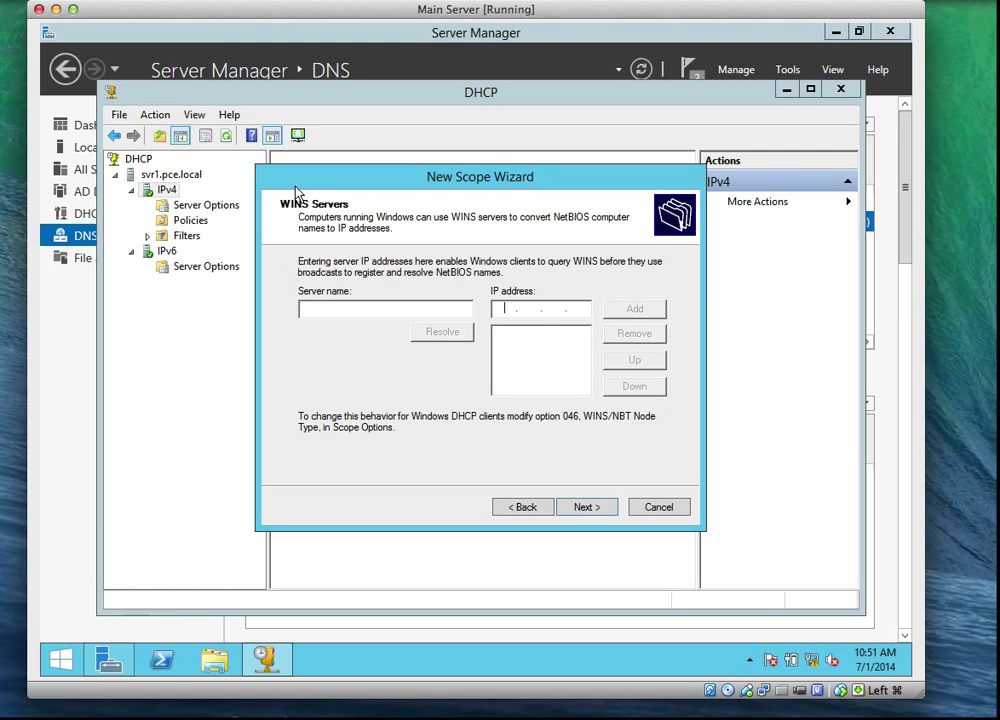
left_click(591, 510)
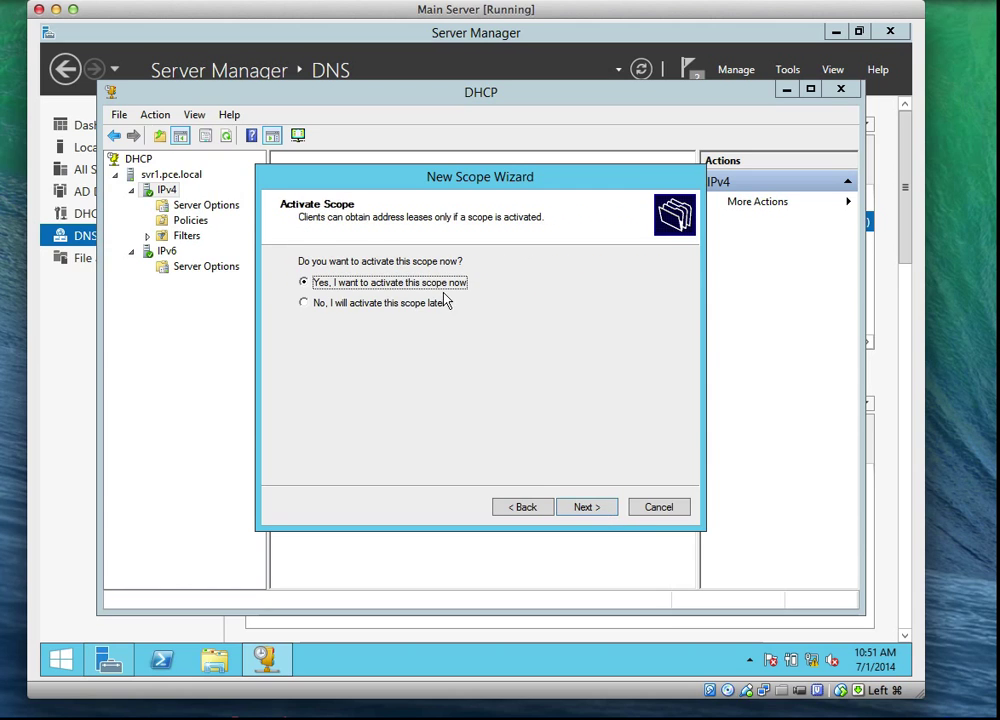
left_click(583, 510)
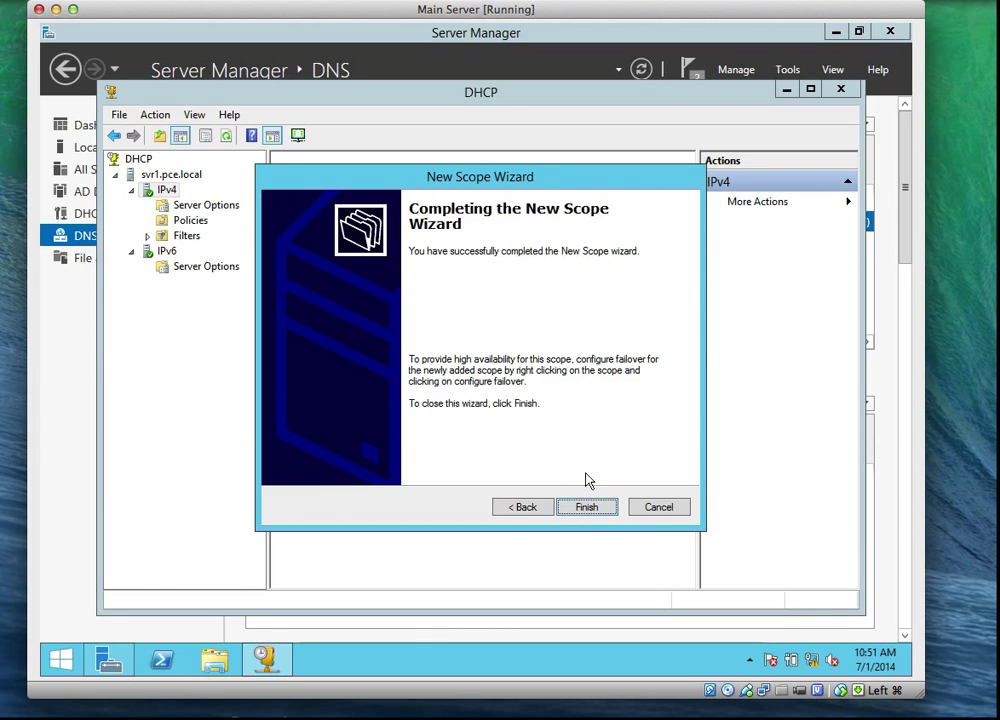
left_click(588, 508)
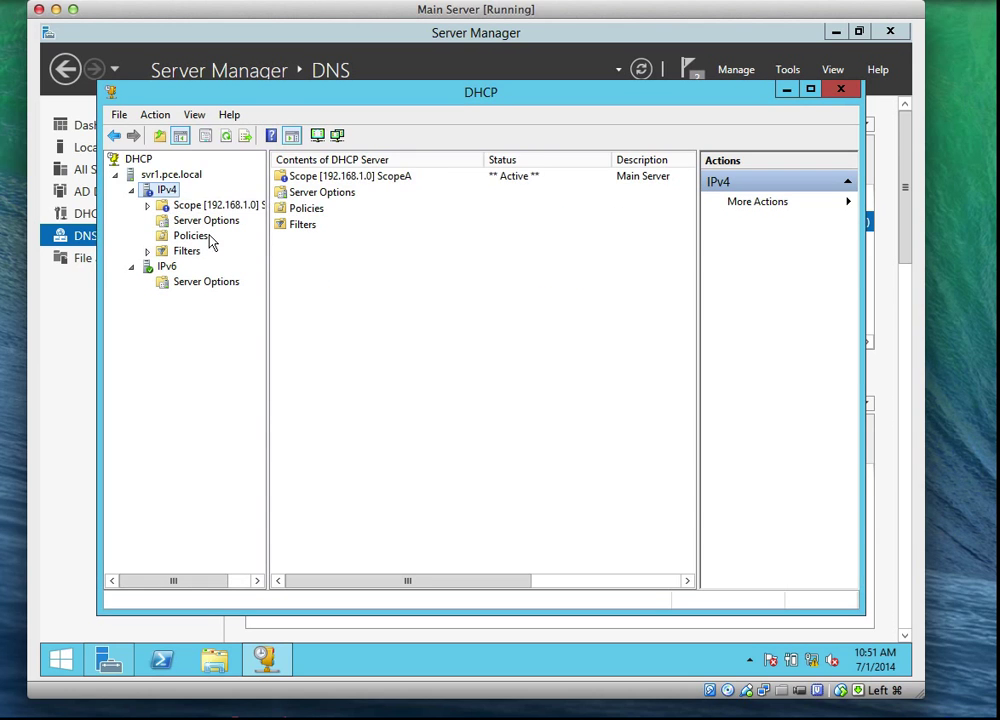
Step: Expand scope 192.168.1.0 and browse Address Pool, Address Leases, Reservations and Scope Options
double_click(190, 206)
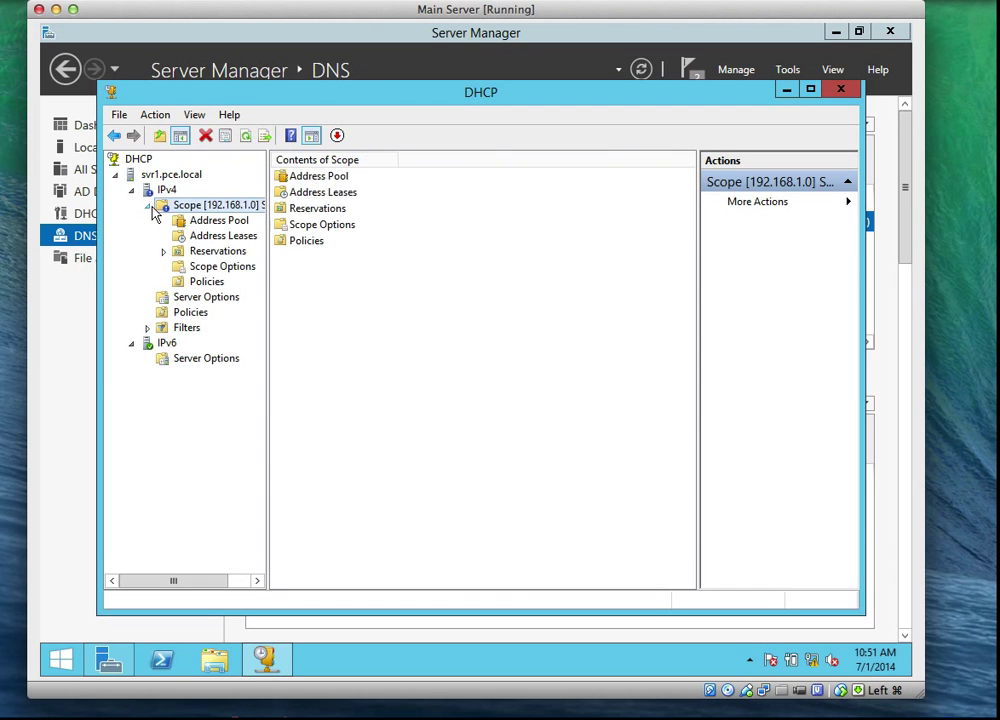
left_click(200, 221)
left_click(196, 238)
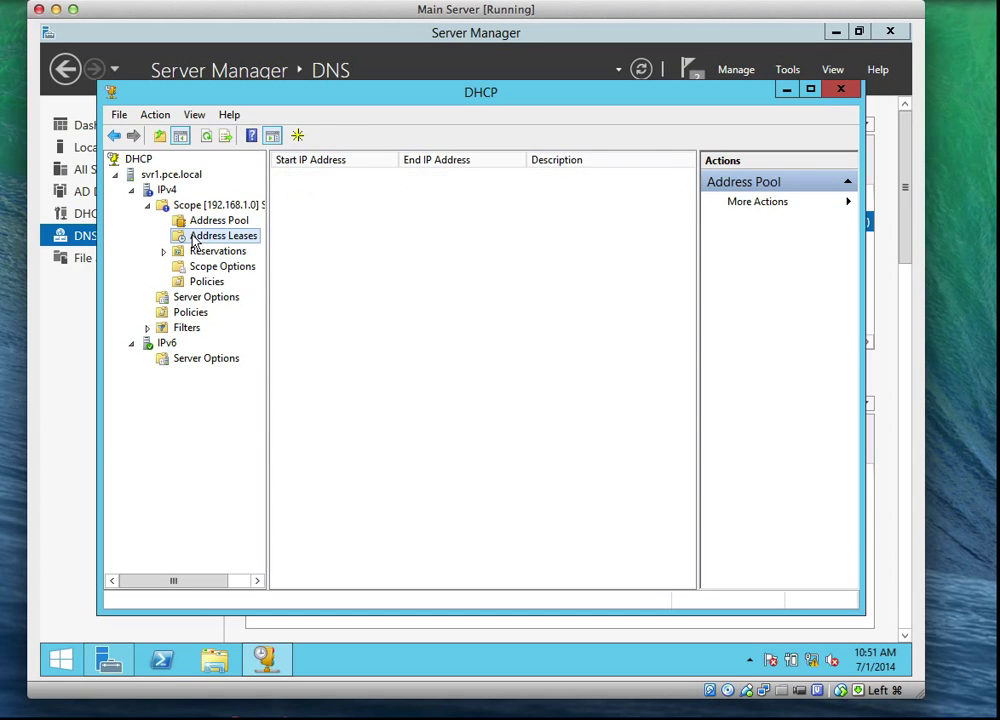
left_click(197, 252)
left_click(200, 266)
Step: Display ScopeA's statistics: 8 total addresses, 0 in use, 8 available
left_click(176, 207)
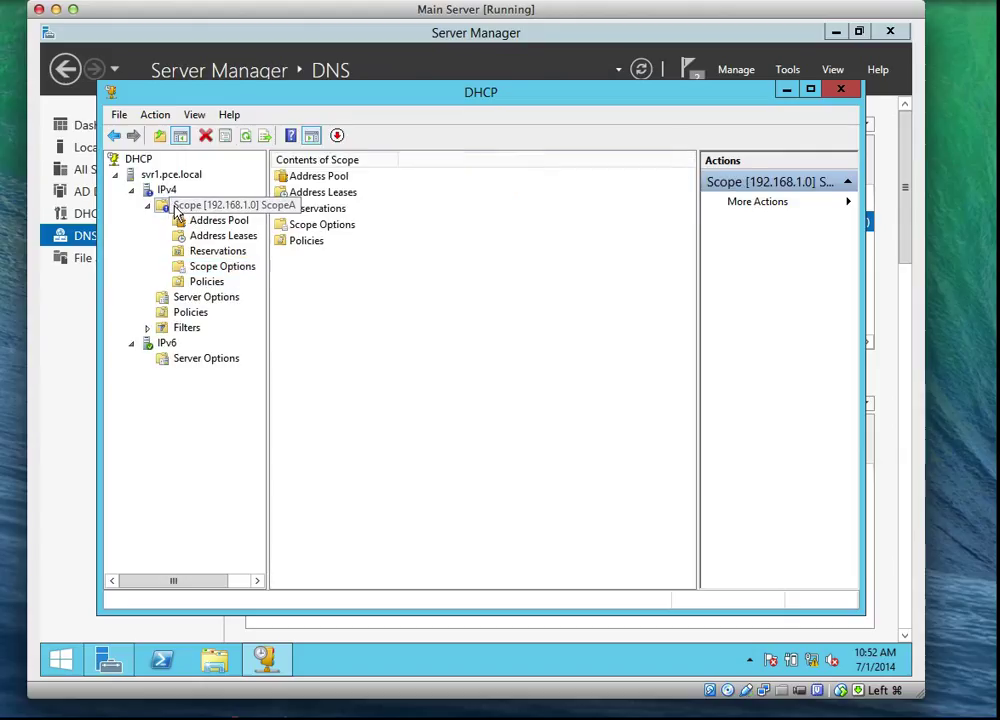
right_click(176, 207)
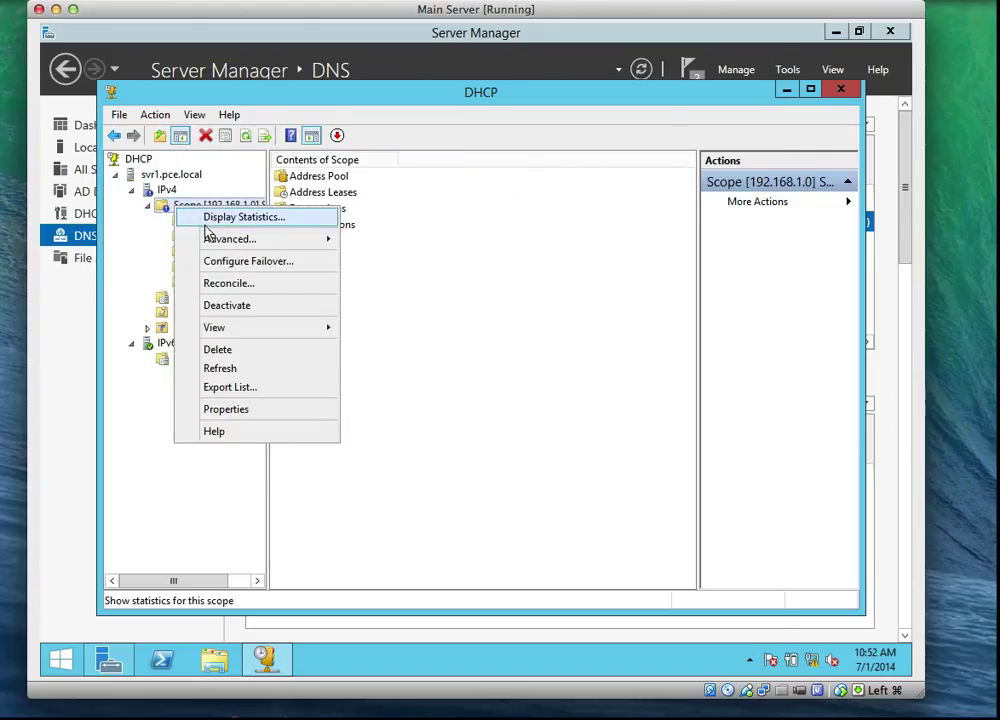
left_click(206, 223)
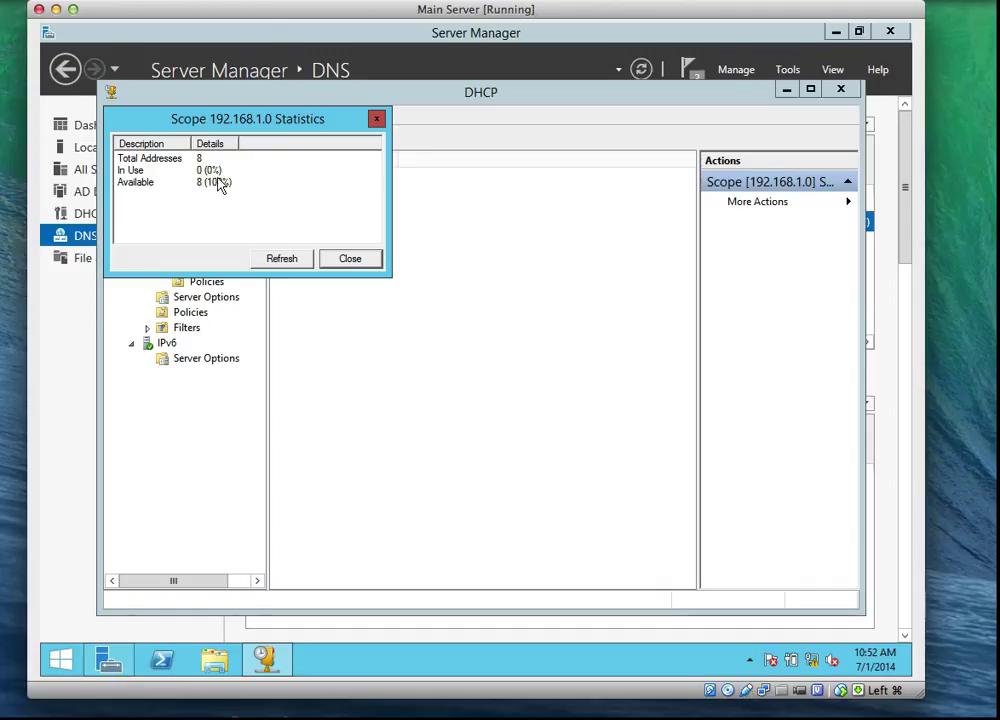
Step: Close the statistics and review ScopeA's address pool, leases, reservations, scope options and policies
left_click(284, 259)
left_click(333, 263)
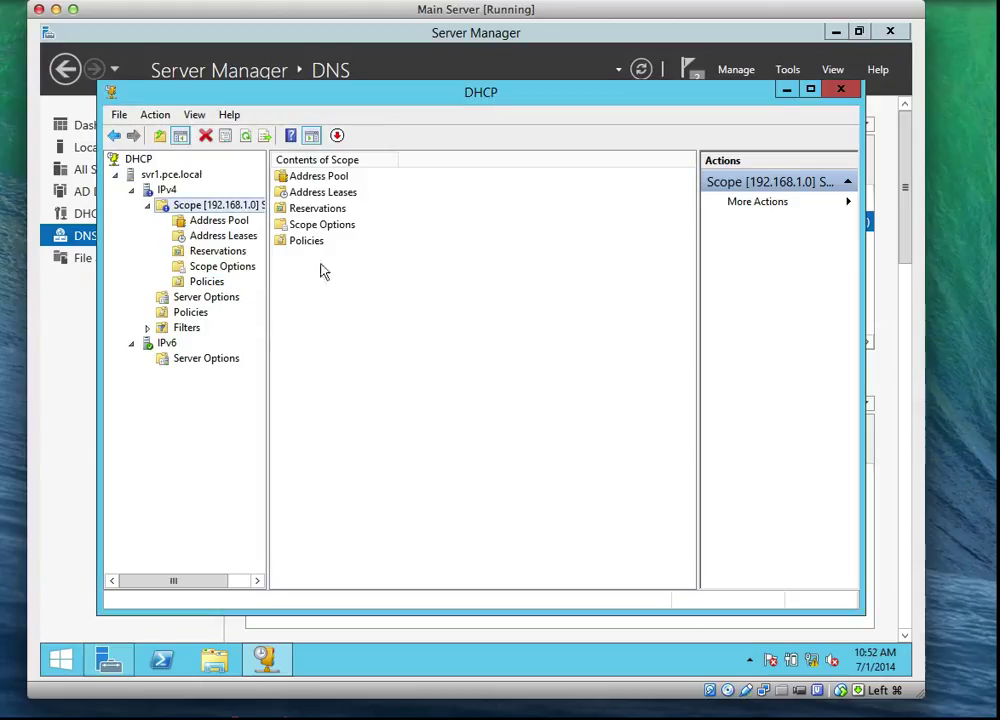
left_click(212, 221)
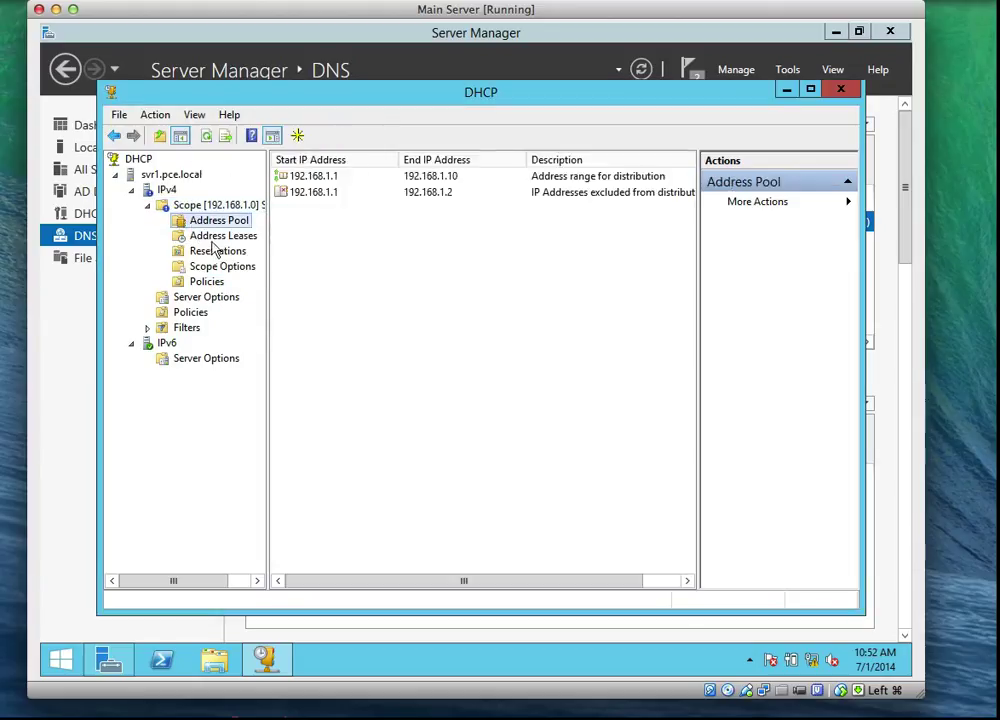
left_click(209, 238)
left_click(216, 254)
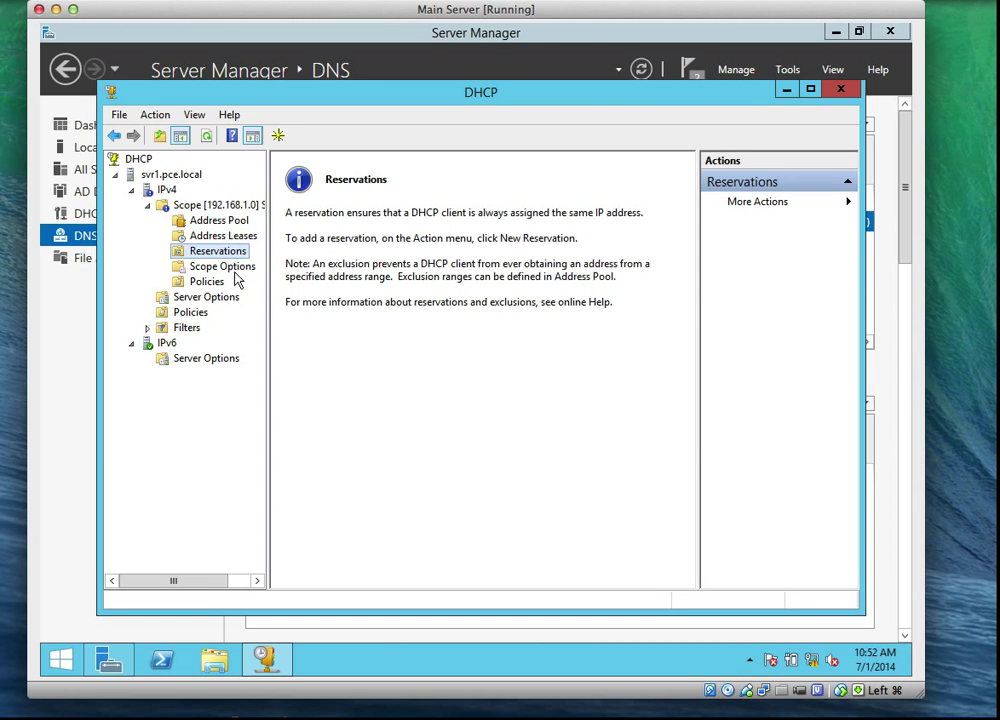
left_click(218, 266)
left_click(205, 281)
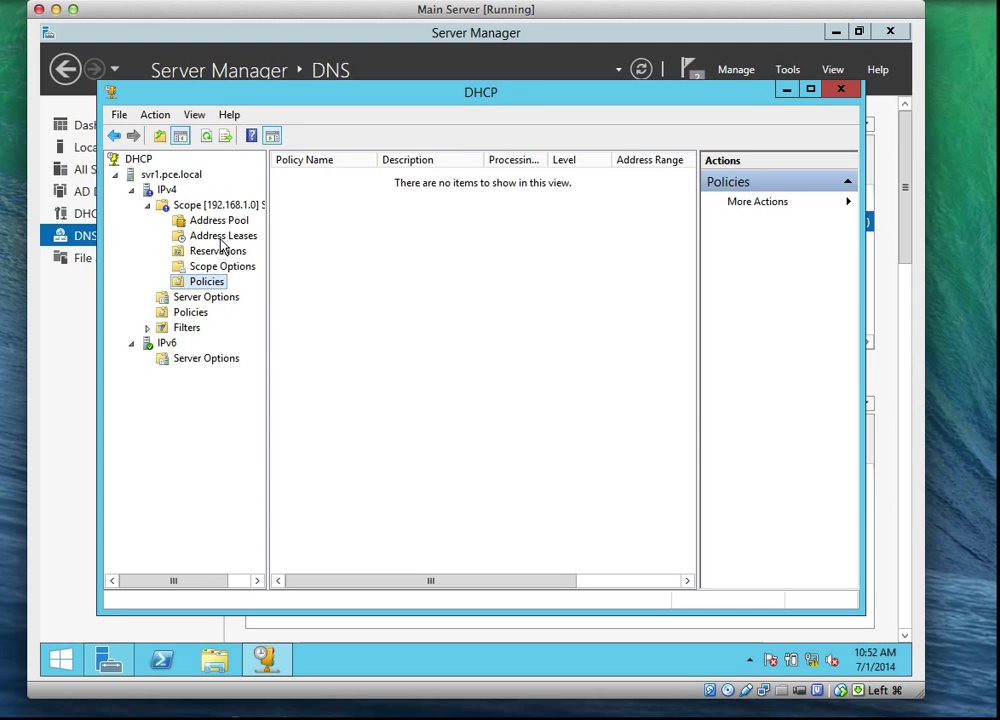
Step: Recheck leases, reservations and the scope's DNS options, ending on IPv4 Server Options
left_click(223, 237)
left_click(218, 254)
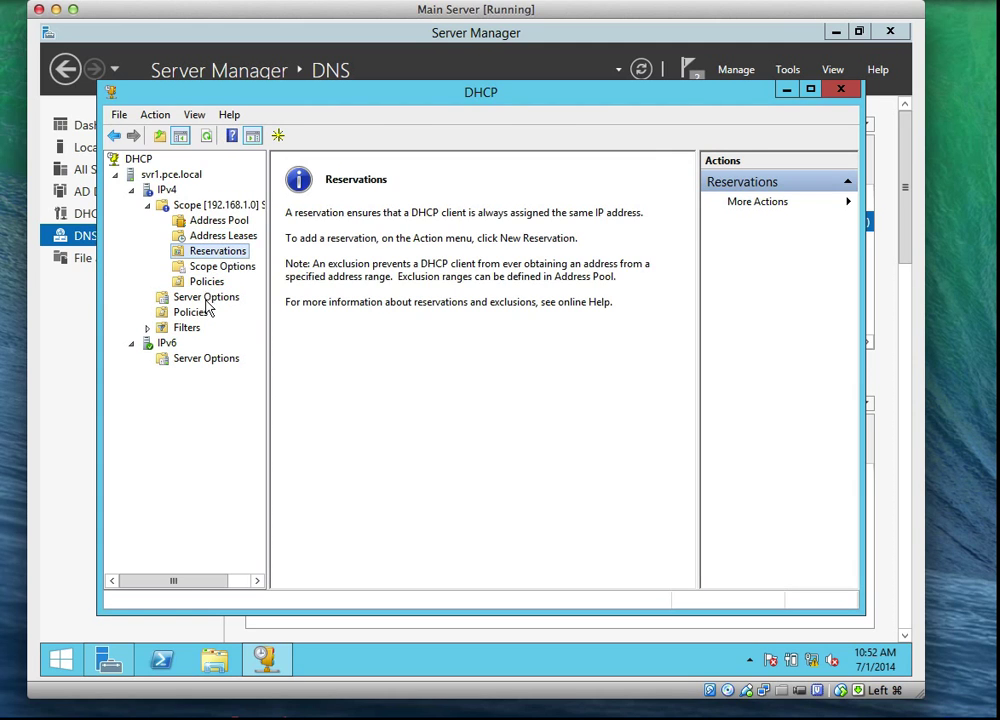
left_click(206, 297)
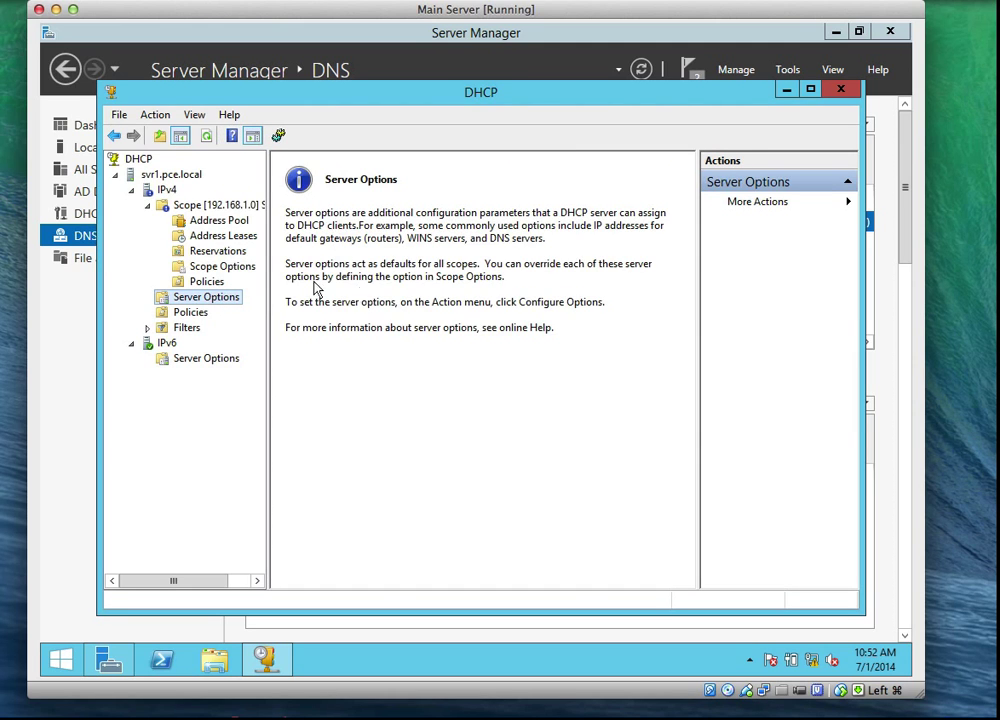
left_click(212, 266)
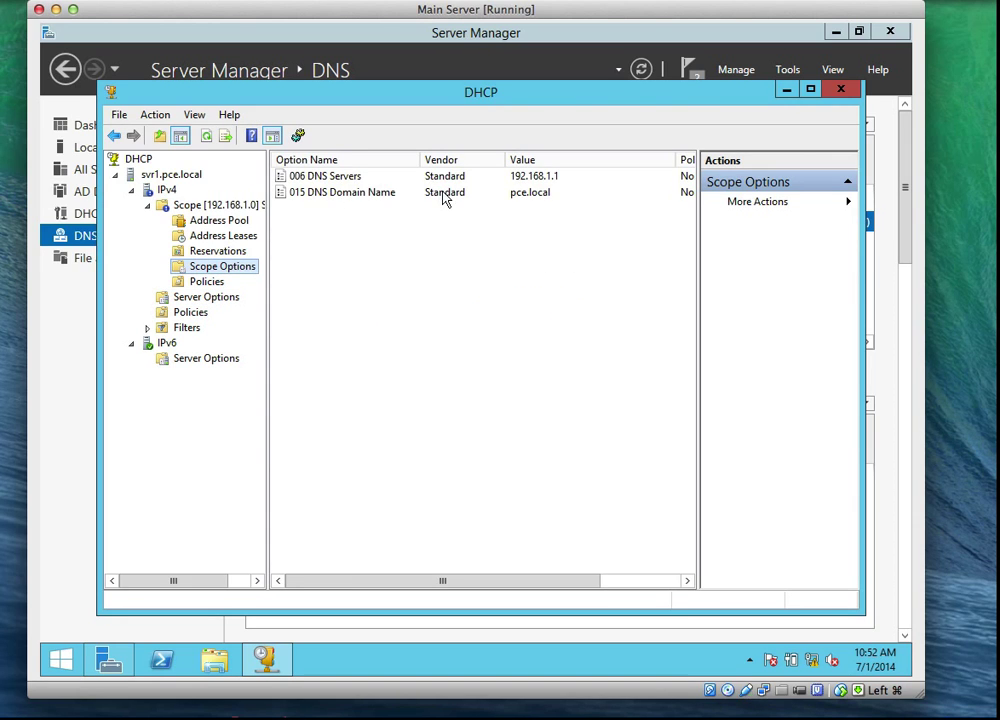
left_click(168, 297)
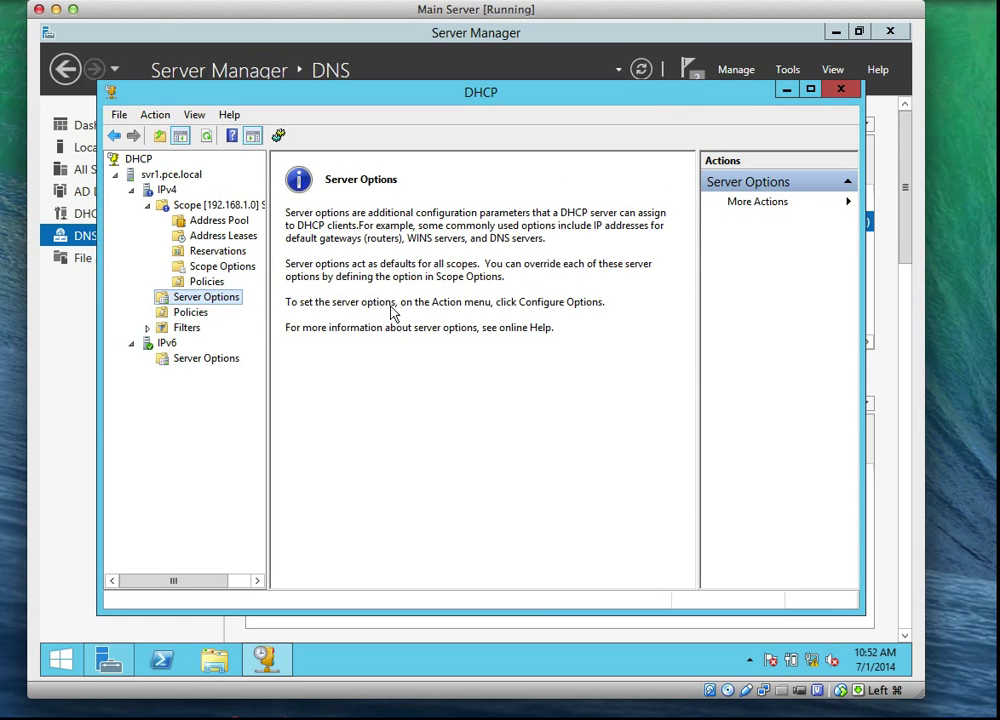
right_click(192, 305)
left_click(224, 311)
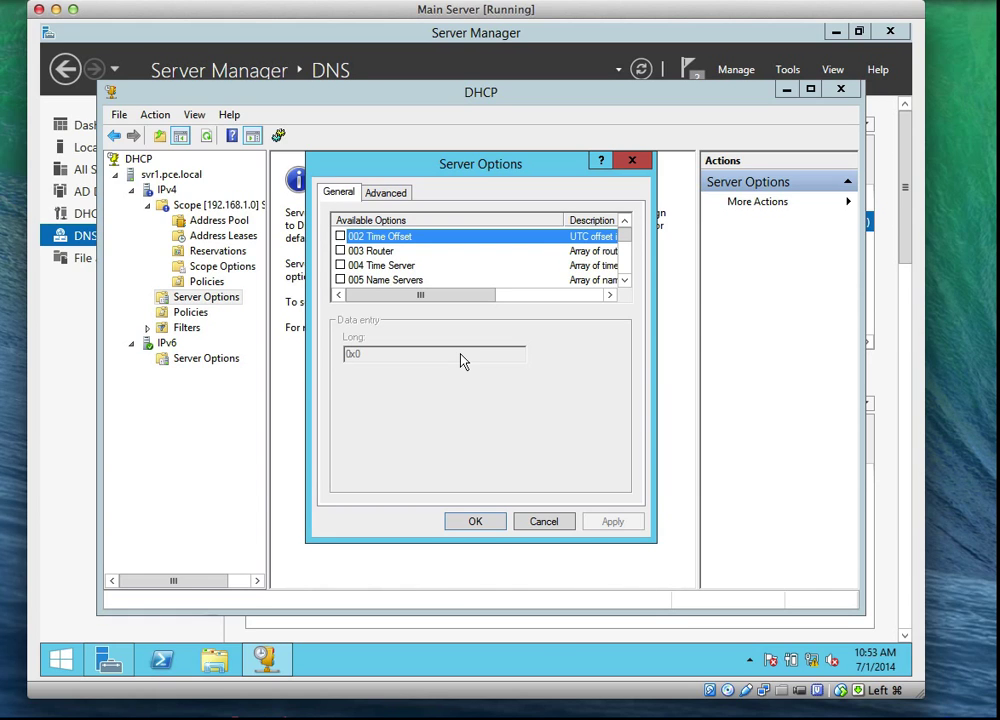
left_click(625, 281)
left_click(625, 281)
left_click(625, 281)
left_click(625, 281)
left_click(625, 281)
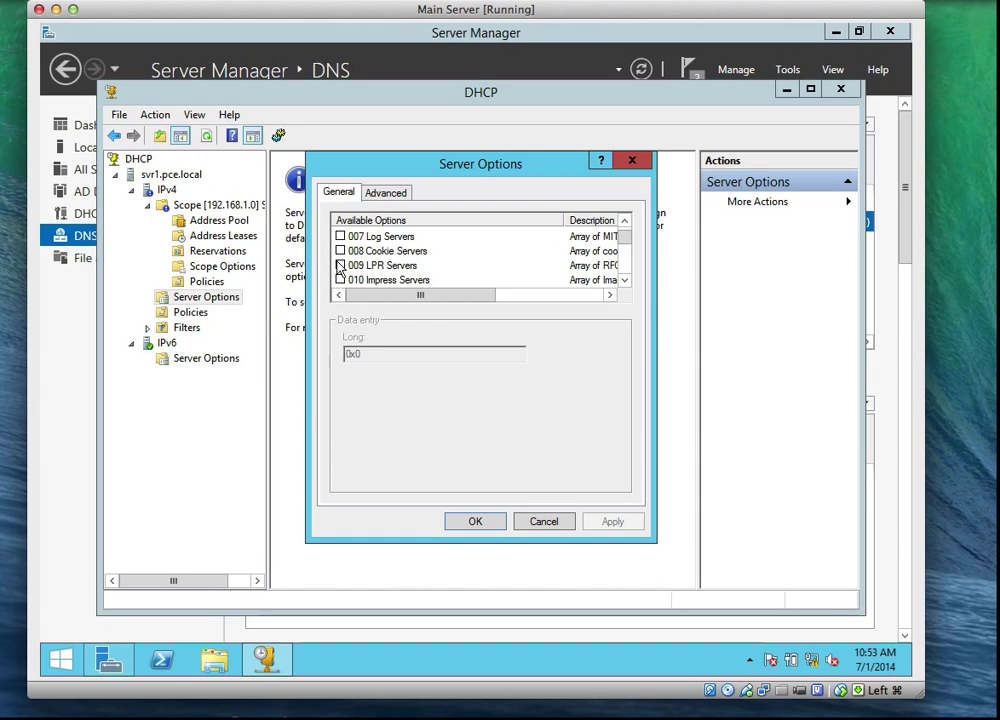
left_click(625, 281)
left_click(625, 281)
left_click(625, 281)
left_click(625, 281)
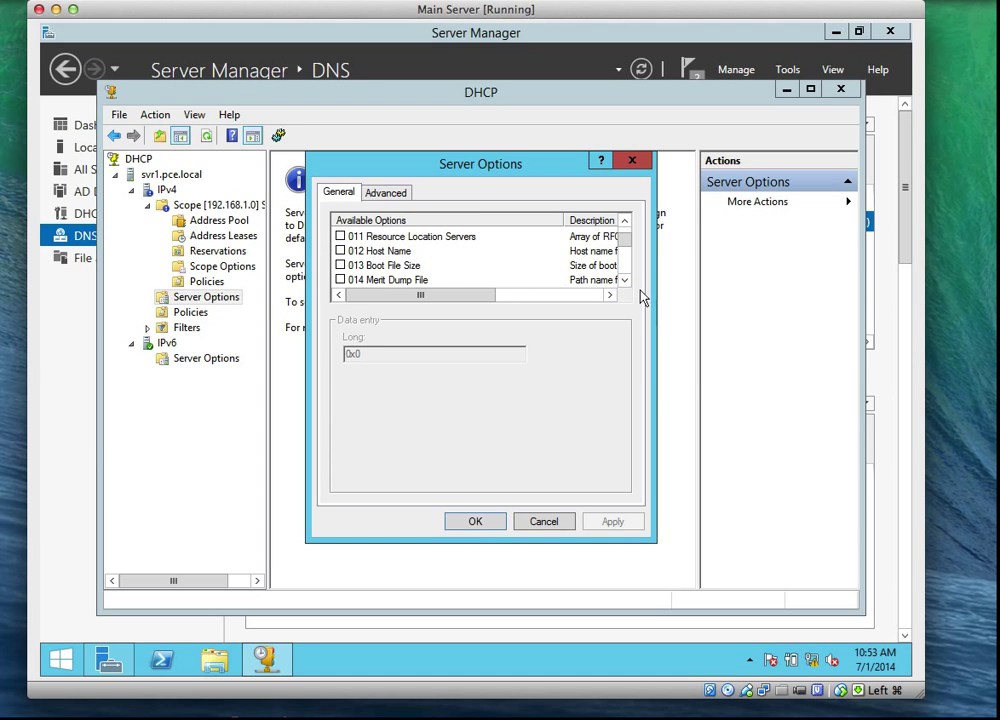
left_click(625, 281)
left_click(625, 281)
left_click(625, 281)
left_click(625, 281)
left_click(625, 281)
left_click(625, 281)
left_click(625, 281)
left_click(625, 281)
left_click(625, 281)
left_click(625, 281)
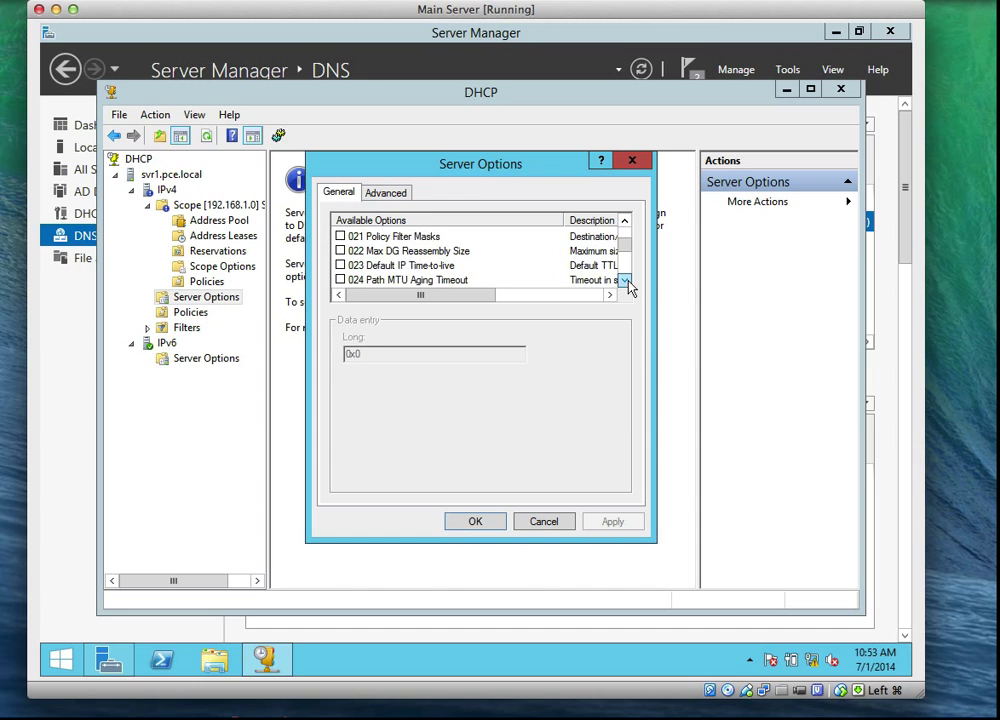
left_click(625, 281)
left_click(625, 281)
left_click(625, 281)
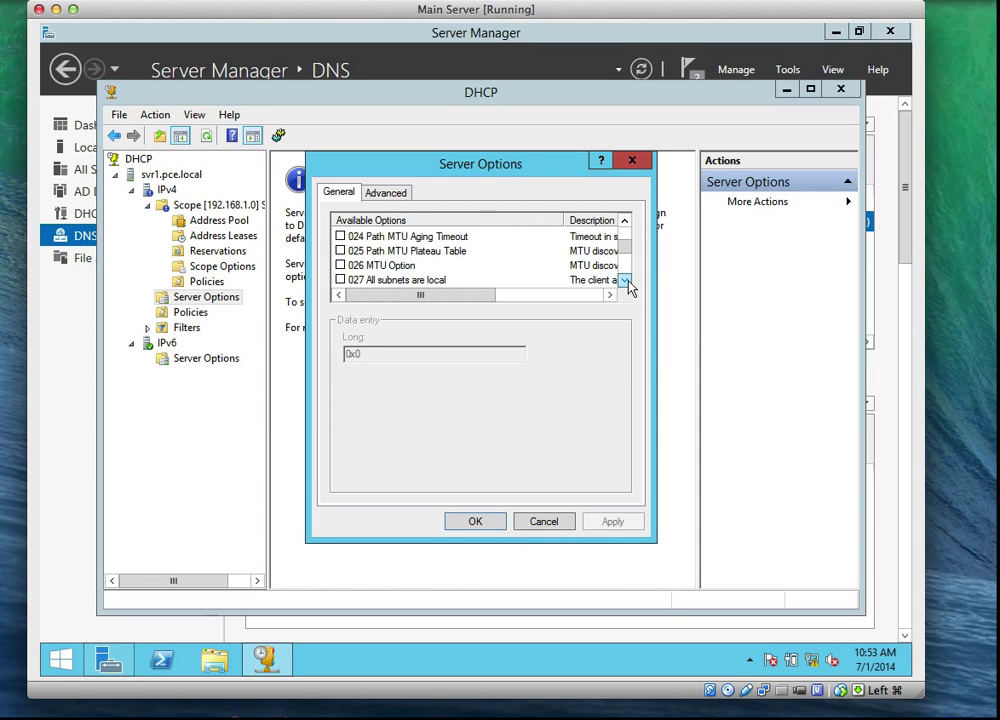
left_click(625, 281)
left_click(625, 281)
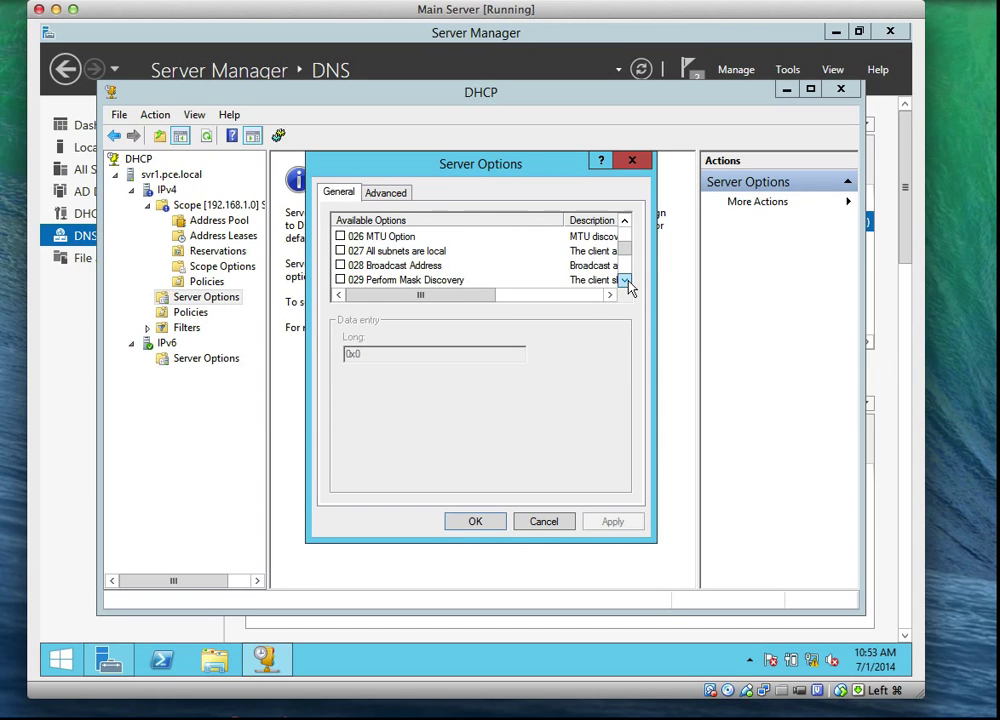
left_click(393, 267)
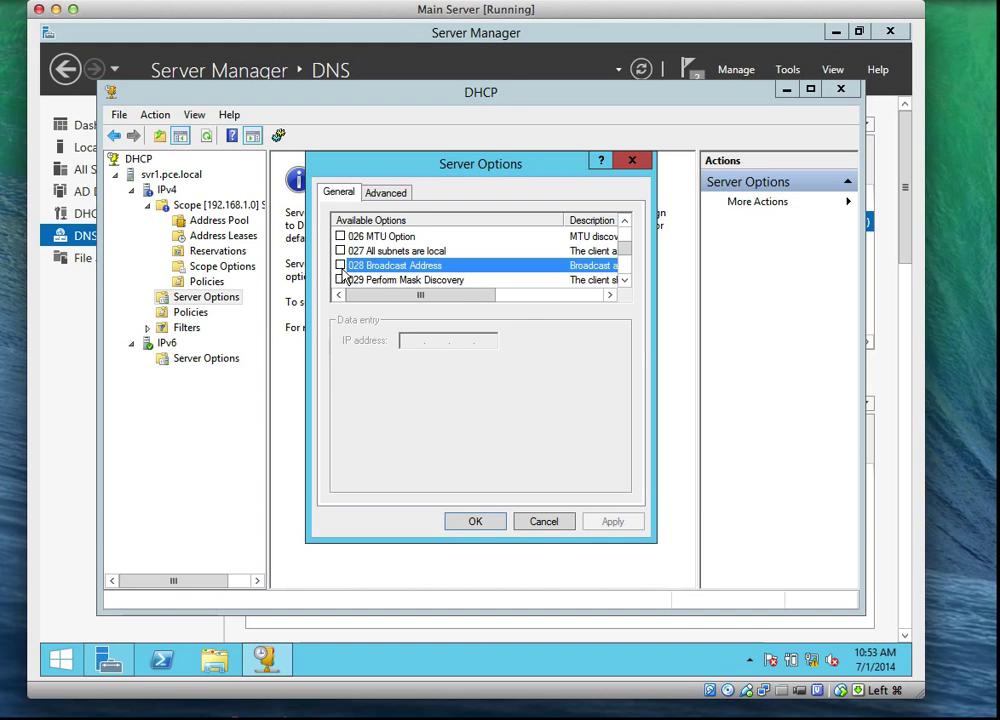
left_click(340, 265)
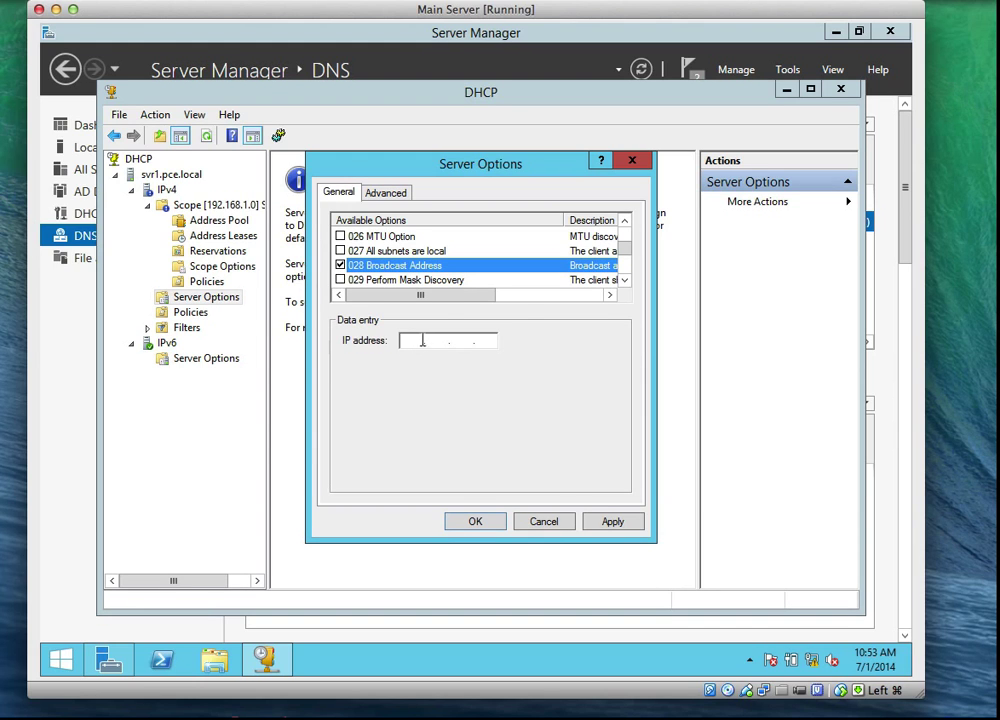
left_click(545, 523)
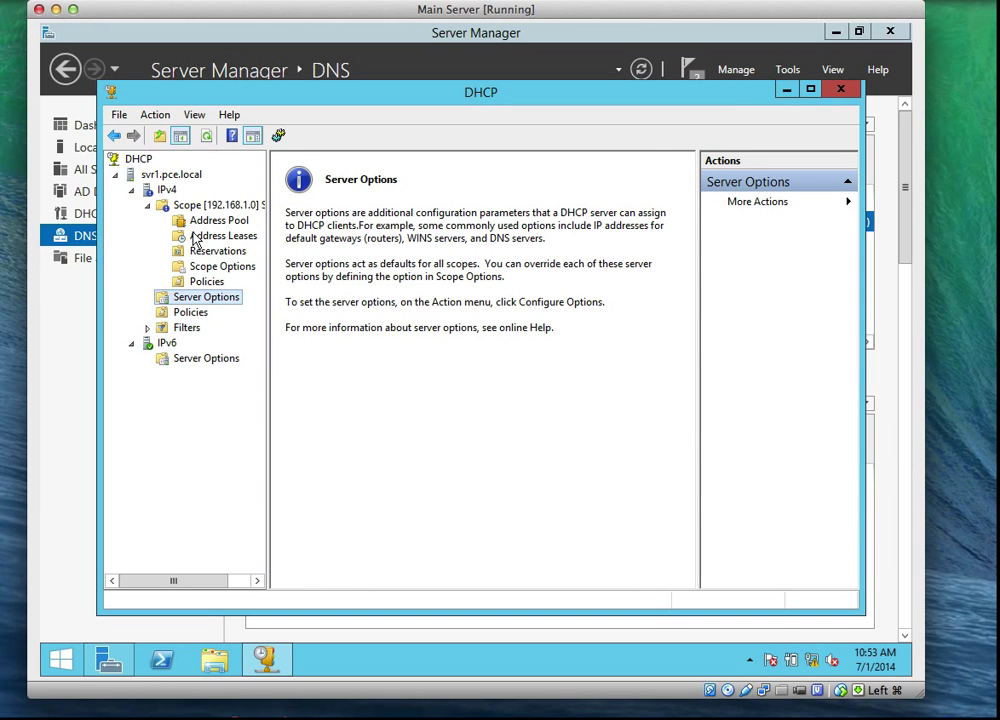
Step: Browse svr1.pce.local and its IPv4 contents, opening and dismissing the IPv4 context menu
left_click(132, 135)
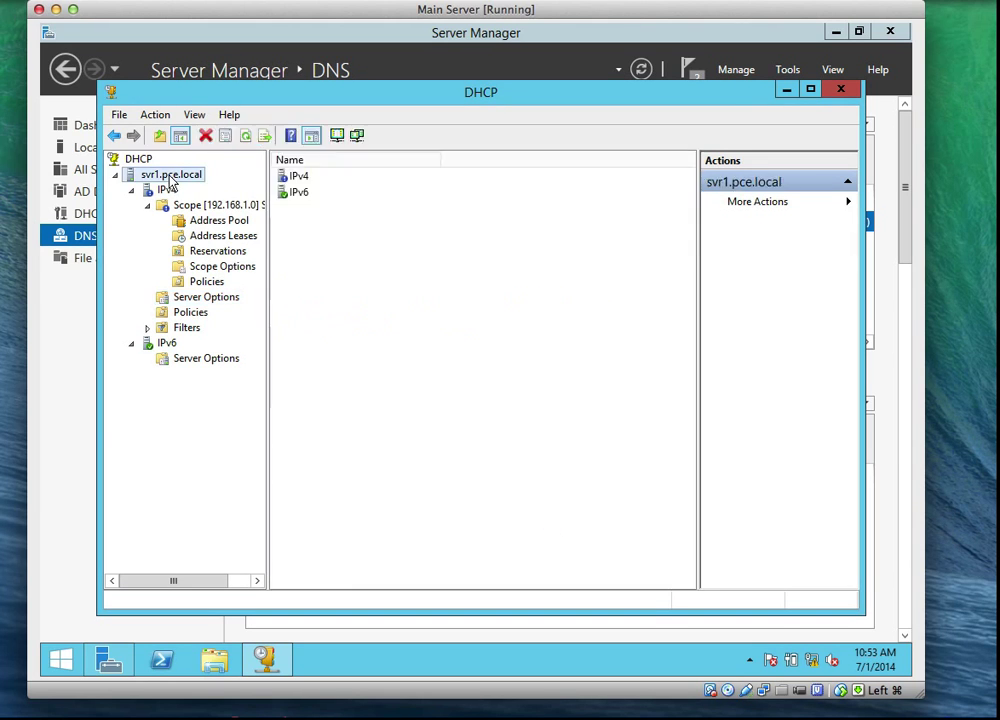
left_click(167, 192)
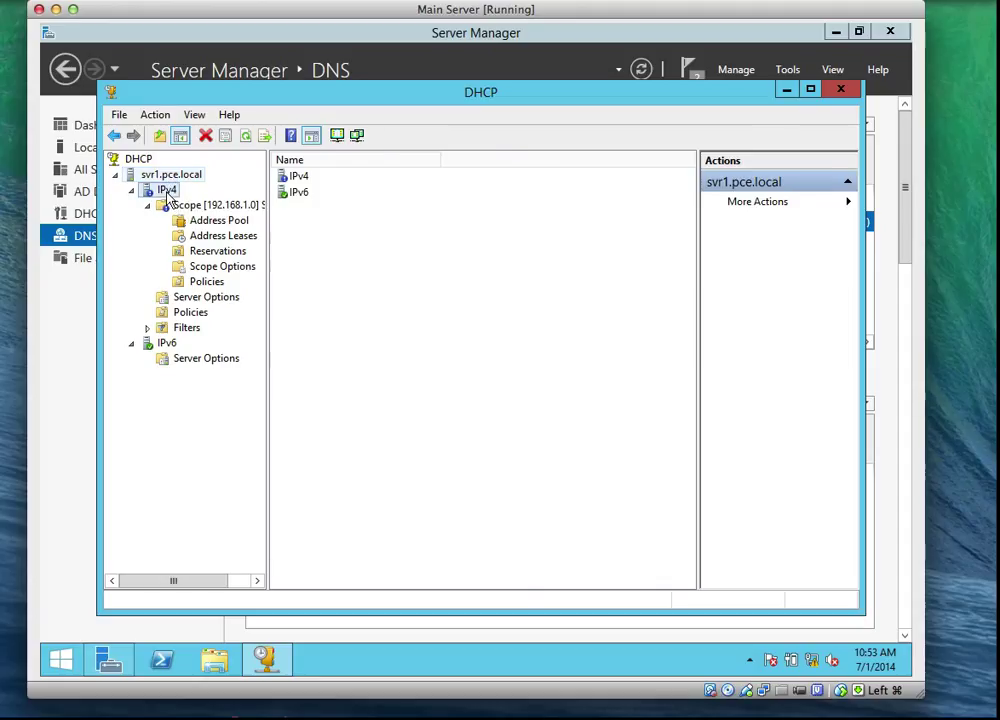
right_click(168, 199)
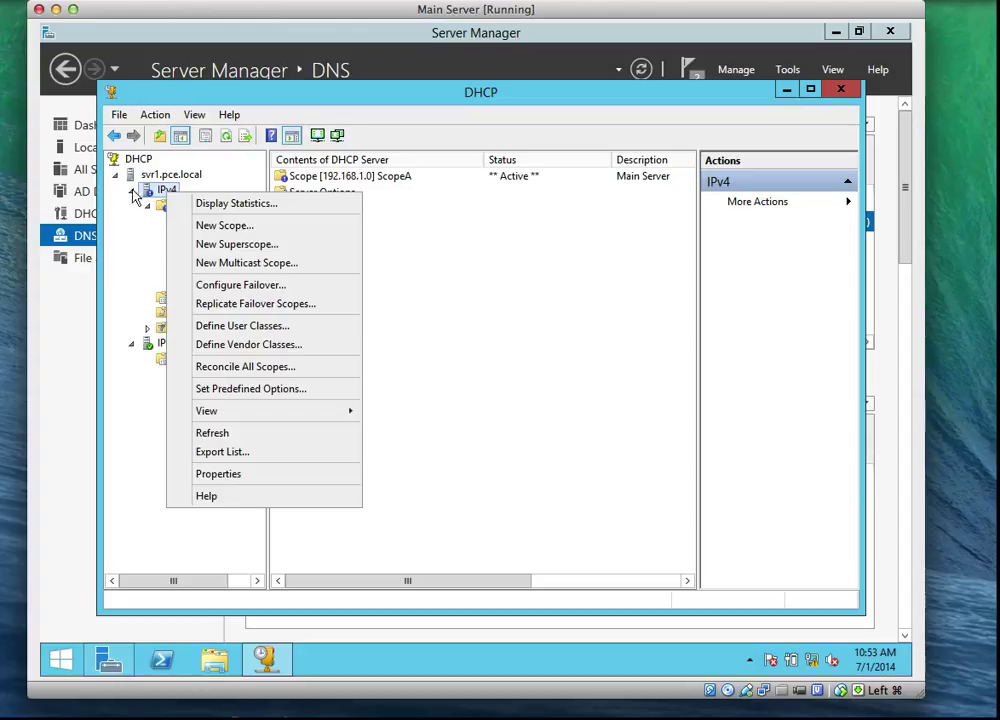
left_click(132, 193)
left_click(147, 176)
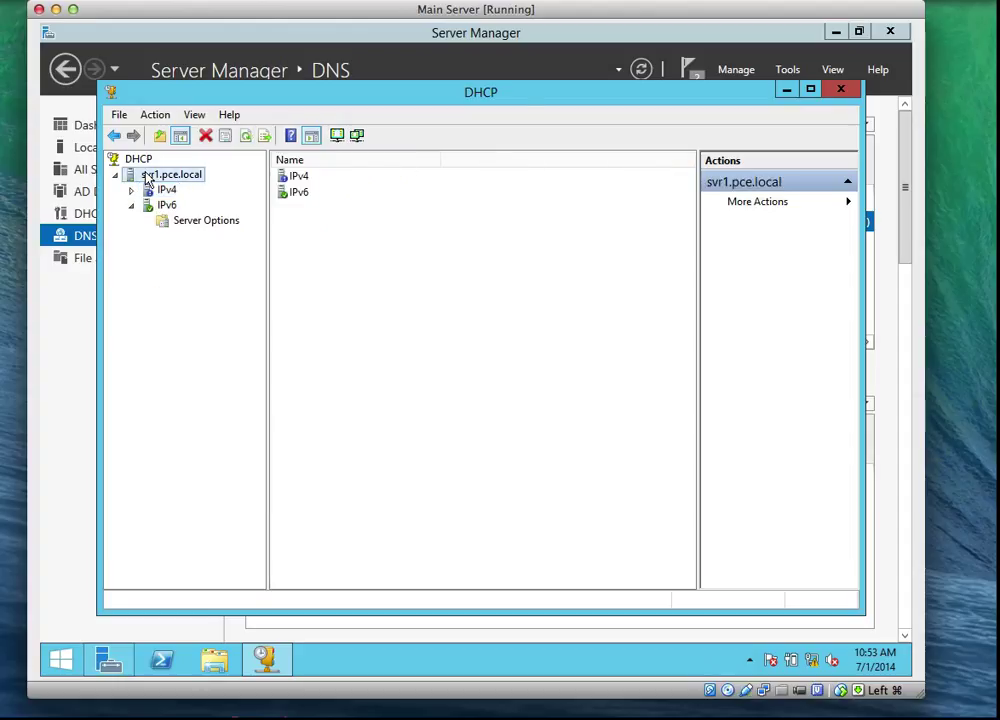
left_click(152, 190)
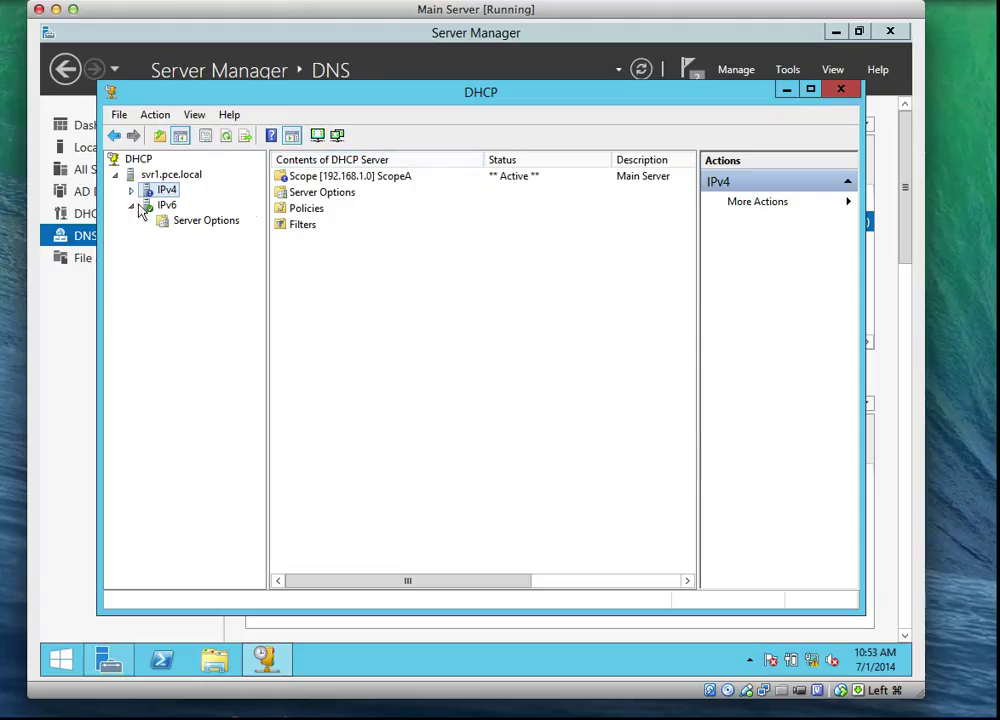
Step: Expand IPv4 to view ScopeA, then return to IPv4 showing ScopeA [192.168.1.0] Active
left_click(131, 190)
left_click(176, 207)
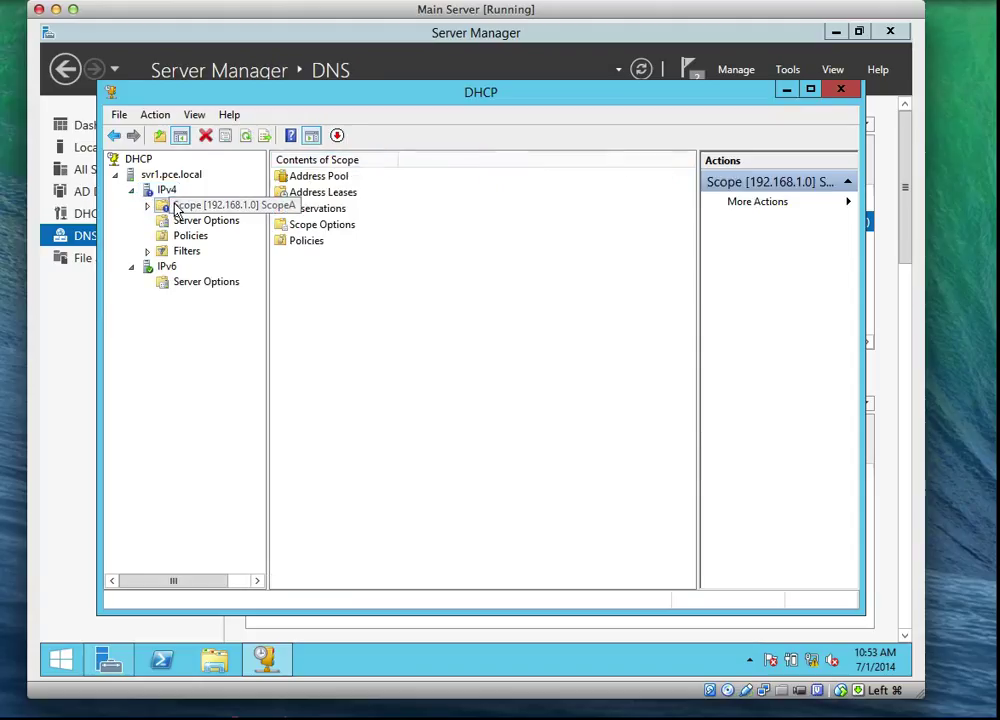
left_click(166, 190)
right_click(167, 193)
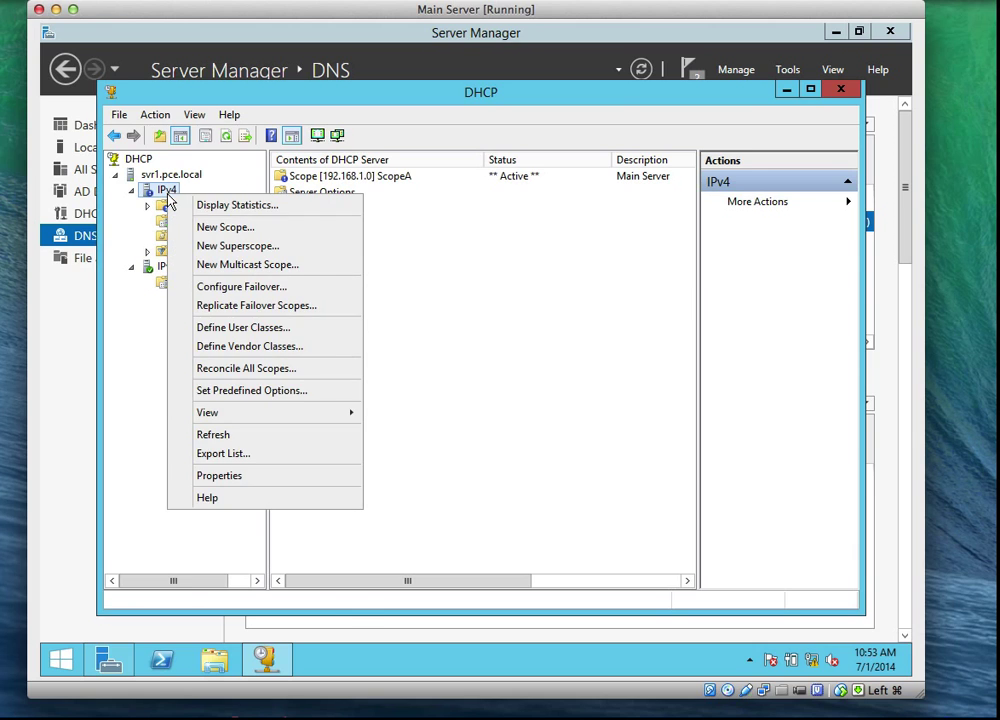
mouse_move(291, 419)
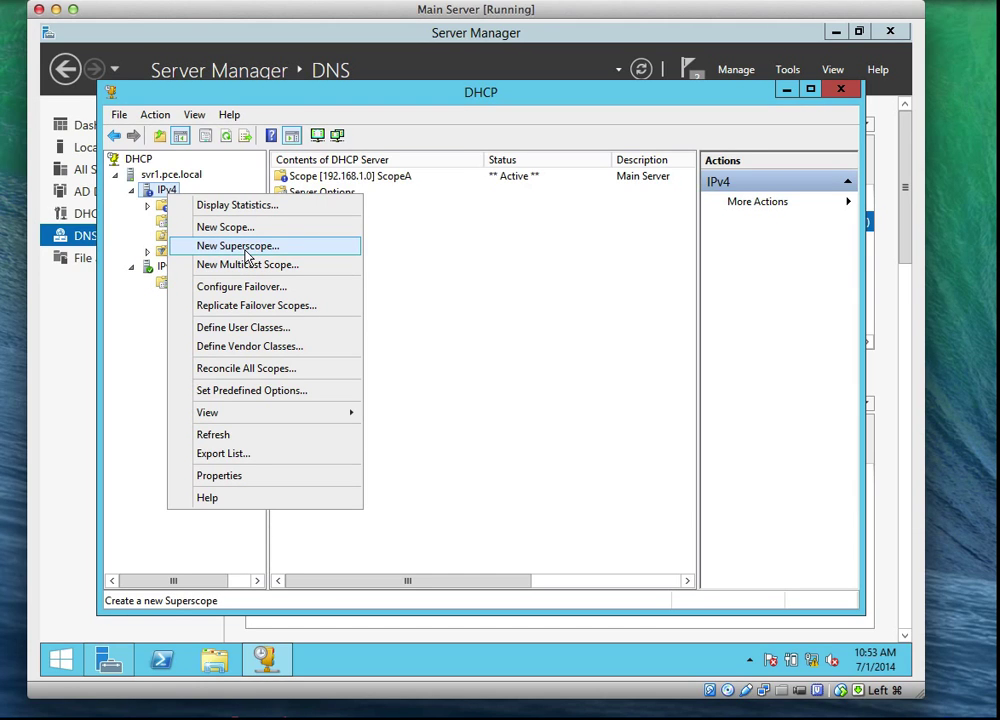
left_click(162, 191)
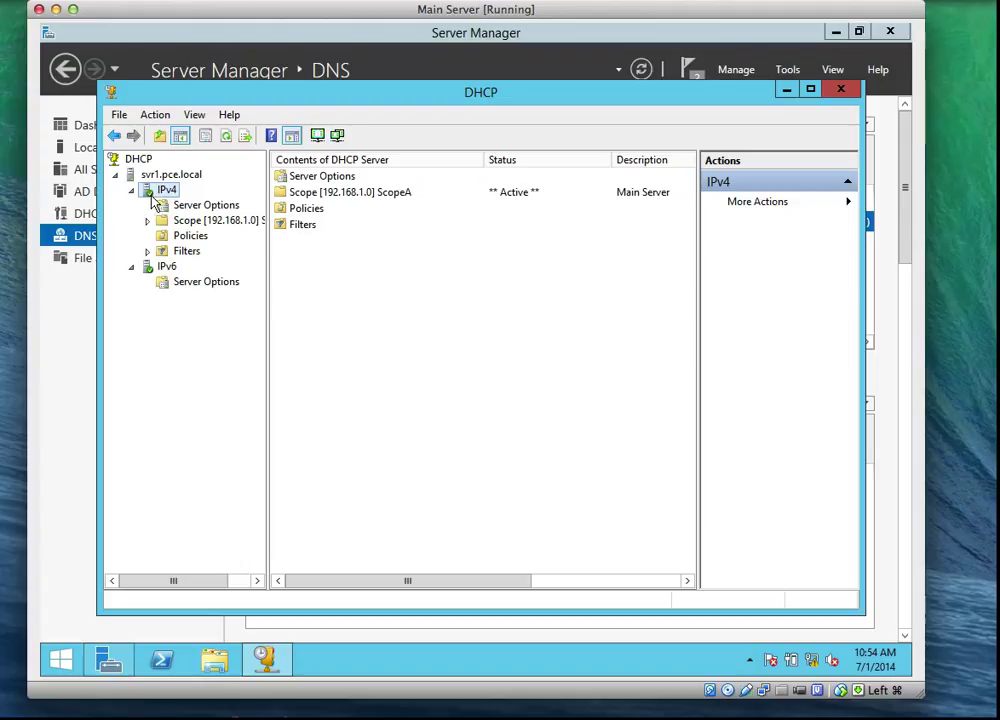
Step: Refresh the IPv4 node and bring up the IPv4 Server Options page beside ScopeA
left_click(227, 137)
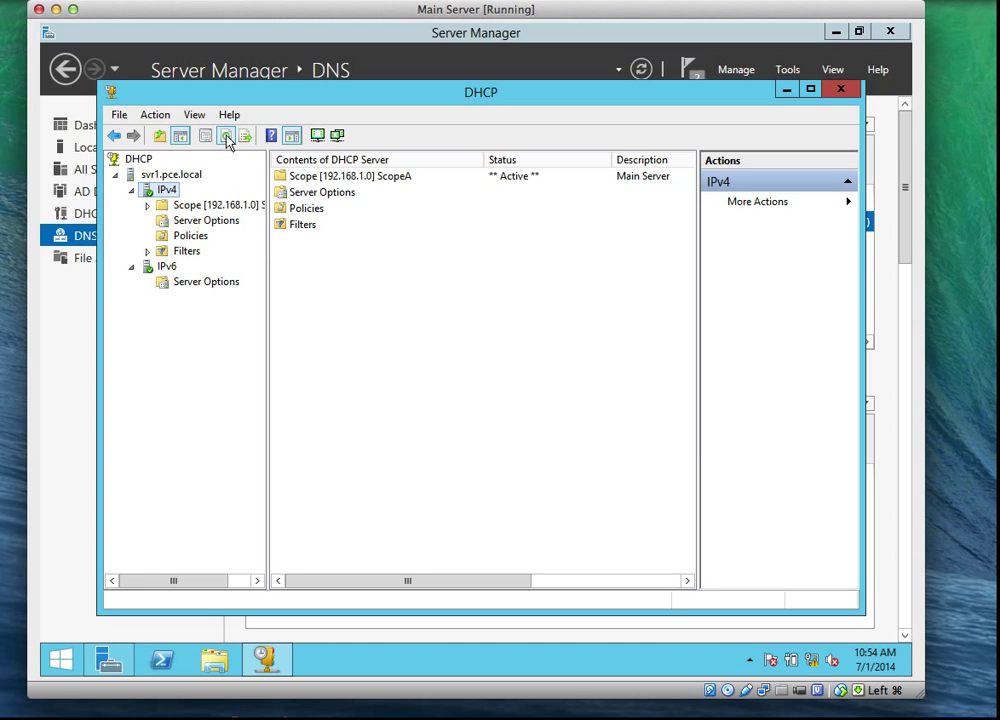
left_click(204, 206)
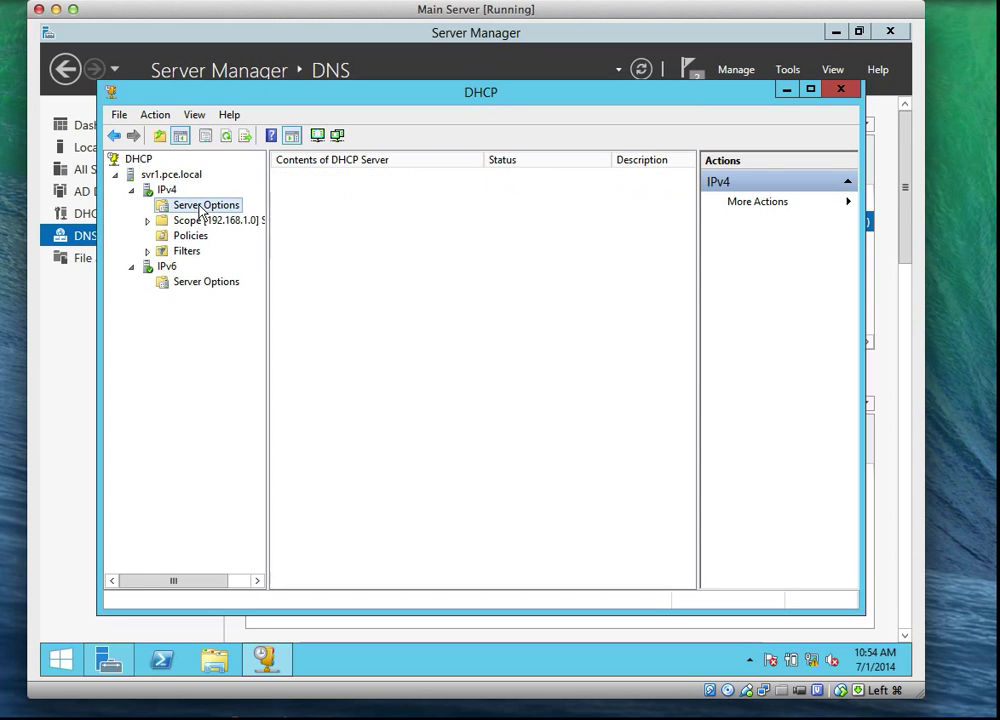
left_click(205, 137)
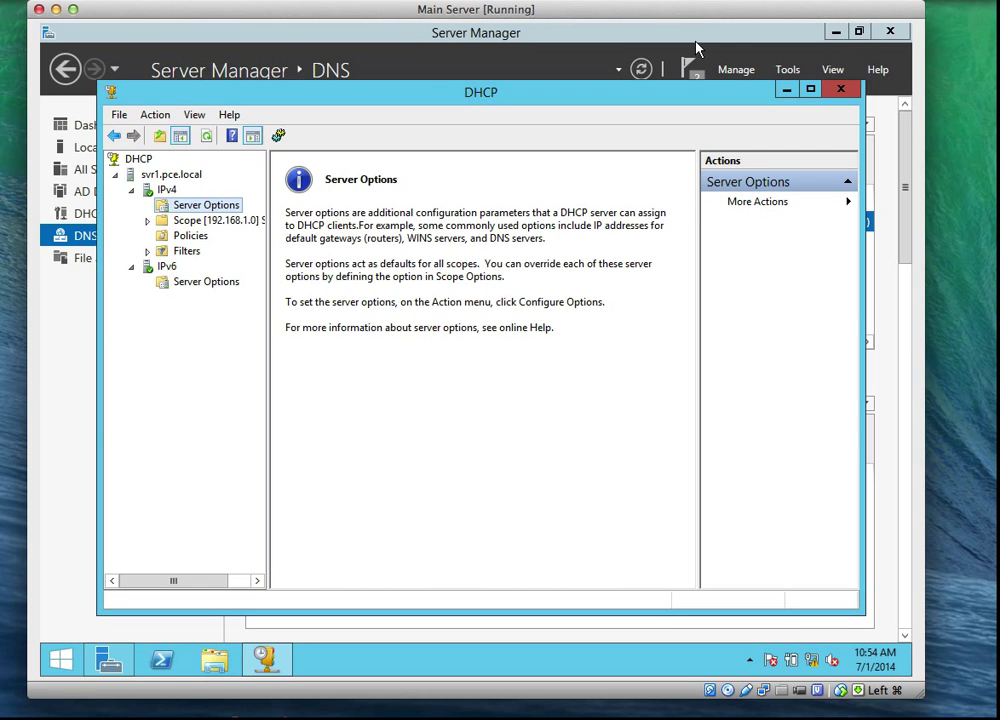
left_click(740, 0)
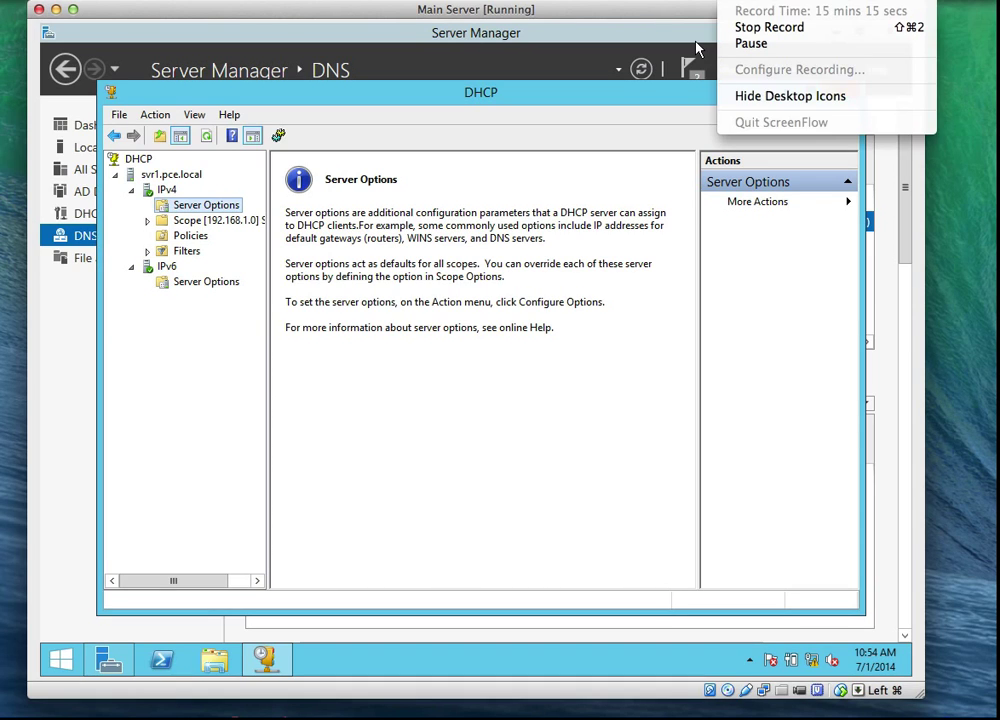
left_click(654, 111)
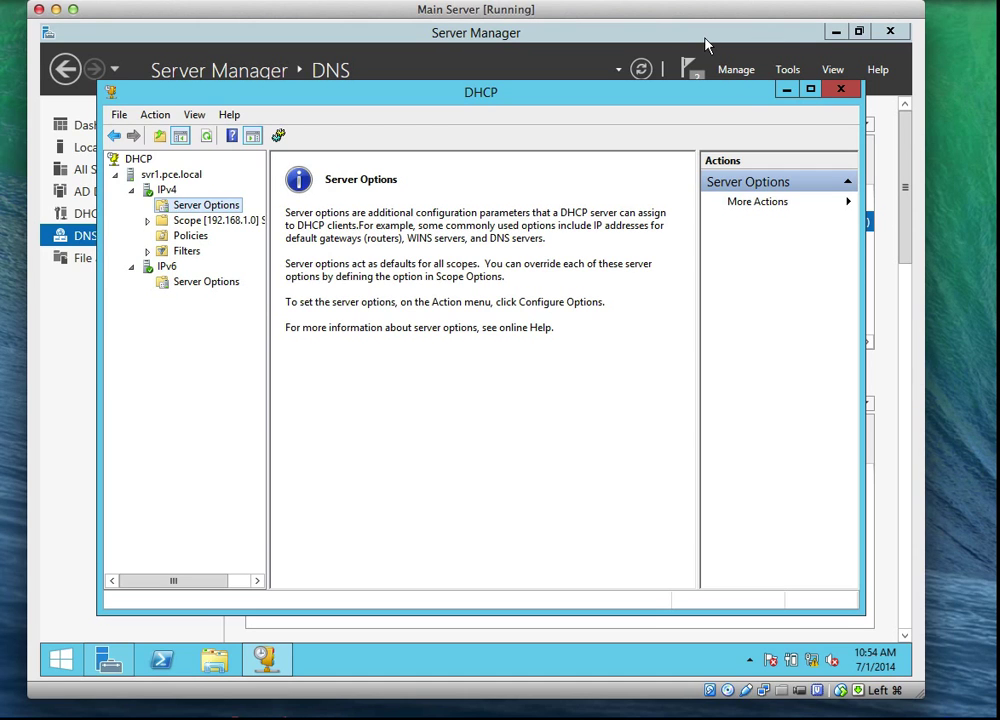
left_click(710, 3)
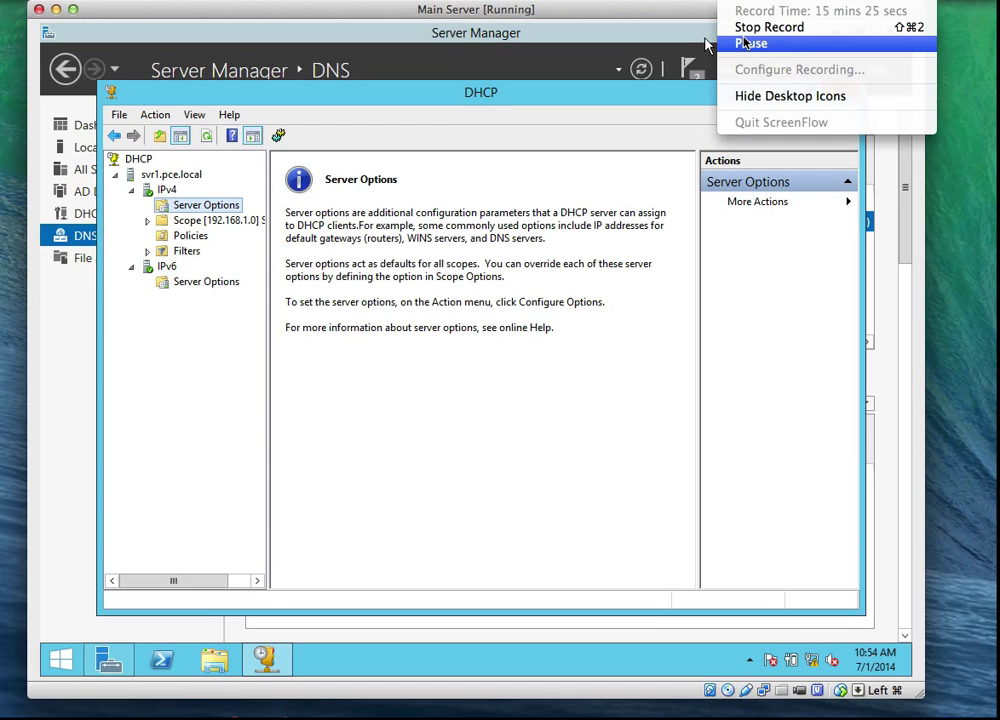